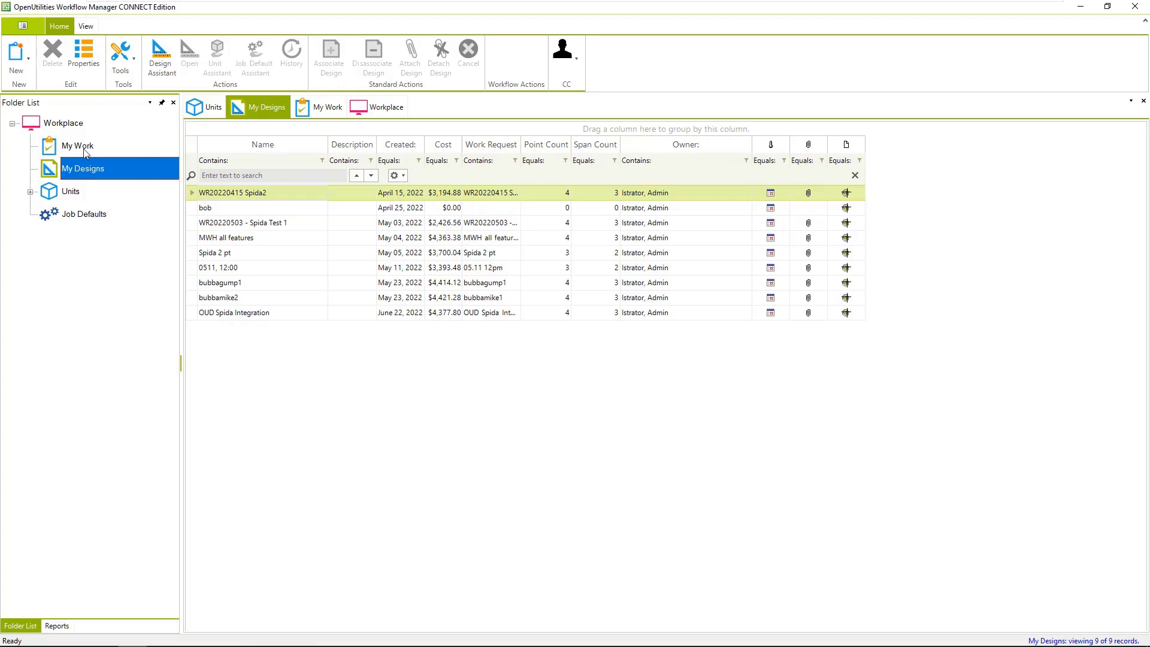
Step: Open the OUD Spida Integration design from the My Designs list
key(Up)
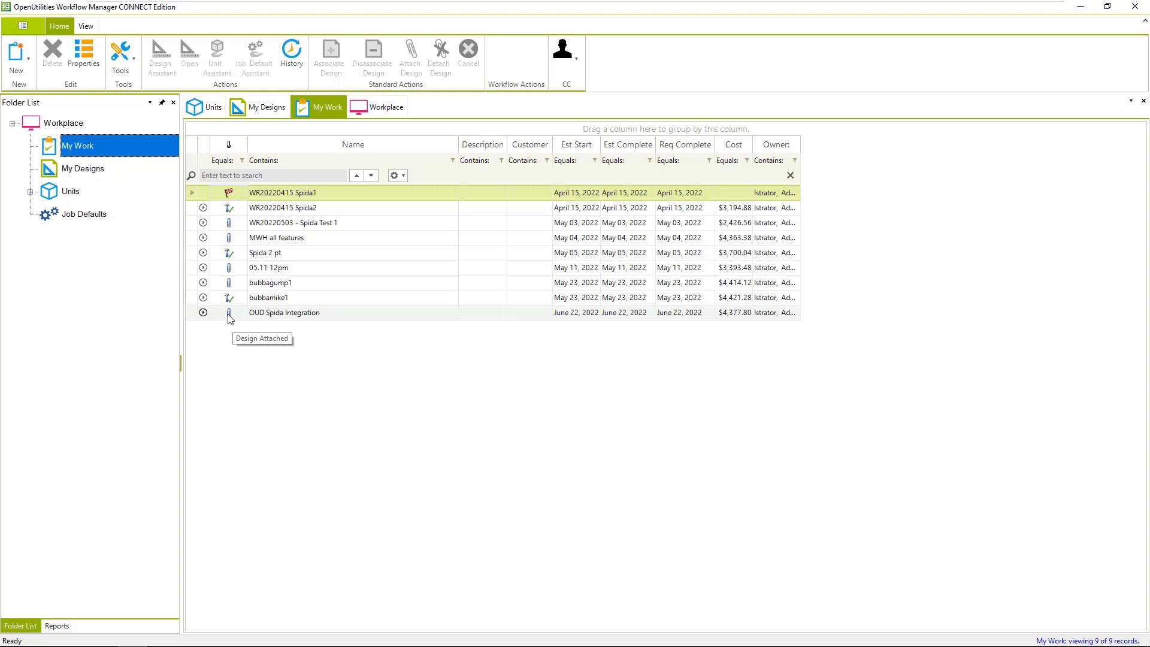
key(Down)
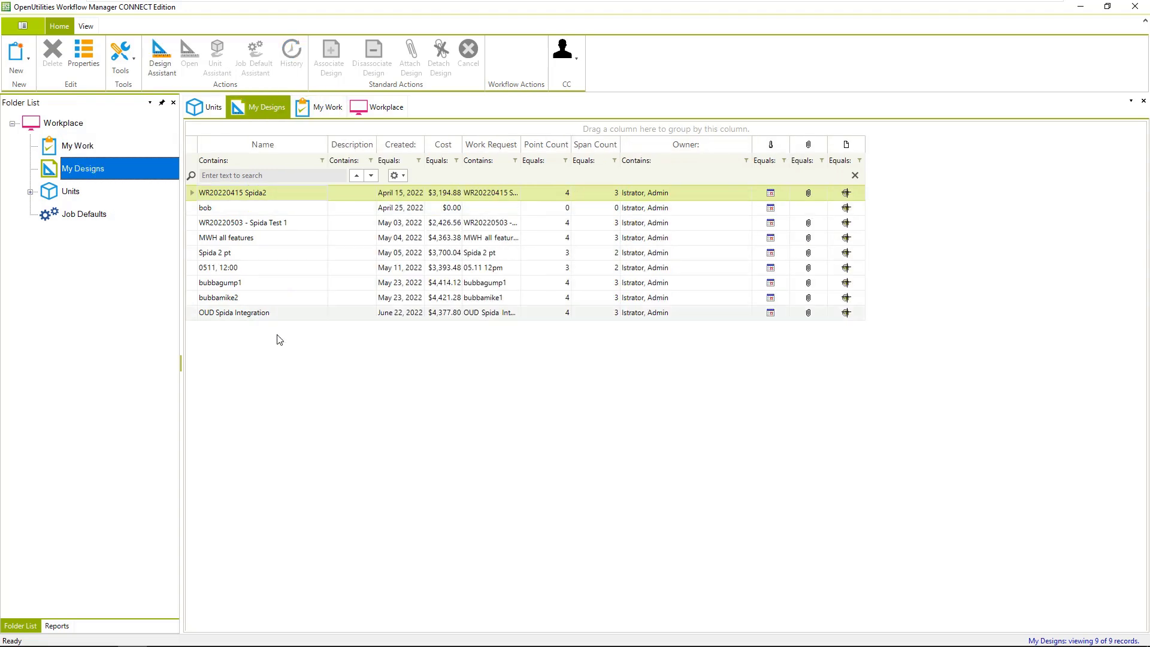
double_click(418, 315)
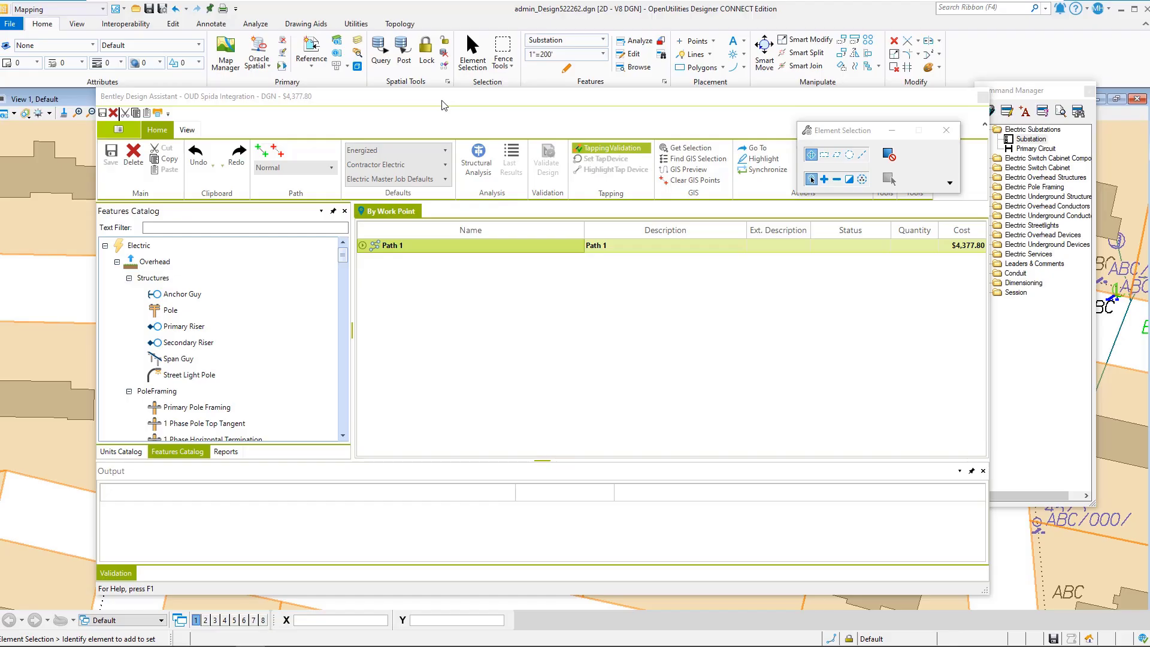
Step: Move the Design Assistant aside and pan the map to show poles P1–P4 and spans S1–S3
drag(430, 128, 430, 446)
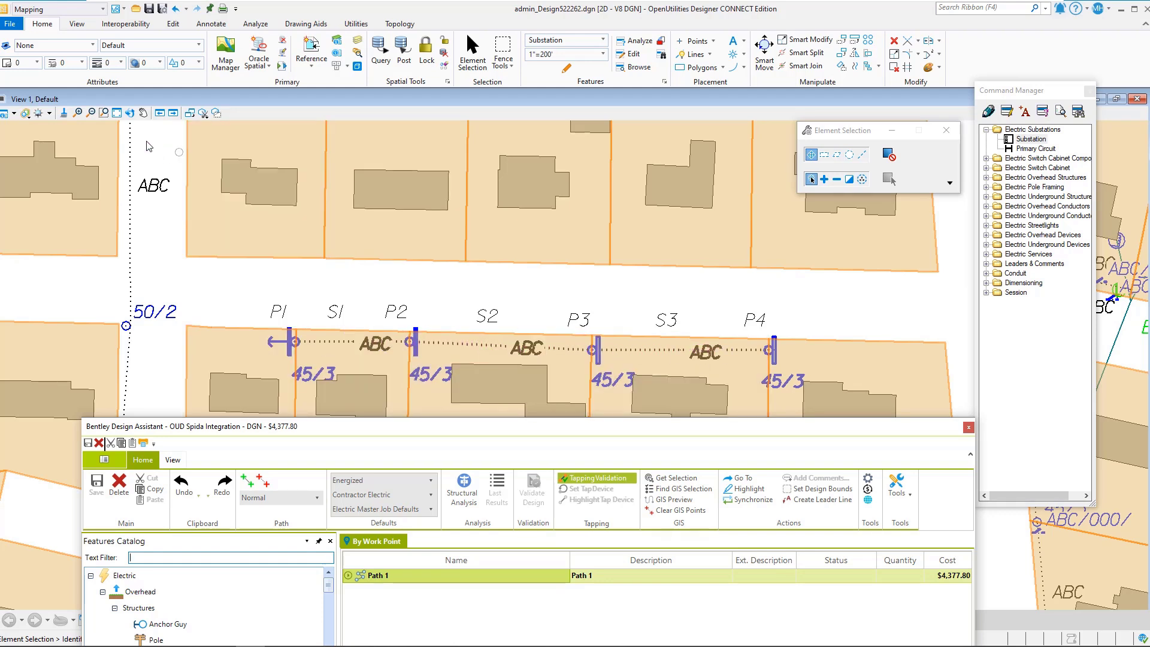
click(143, 113)
drag(542, 299, 526, 187)
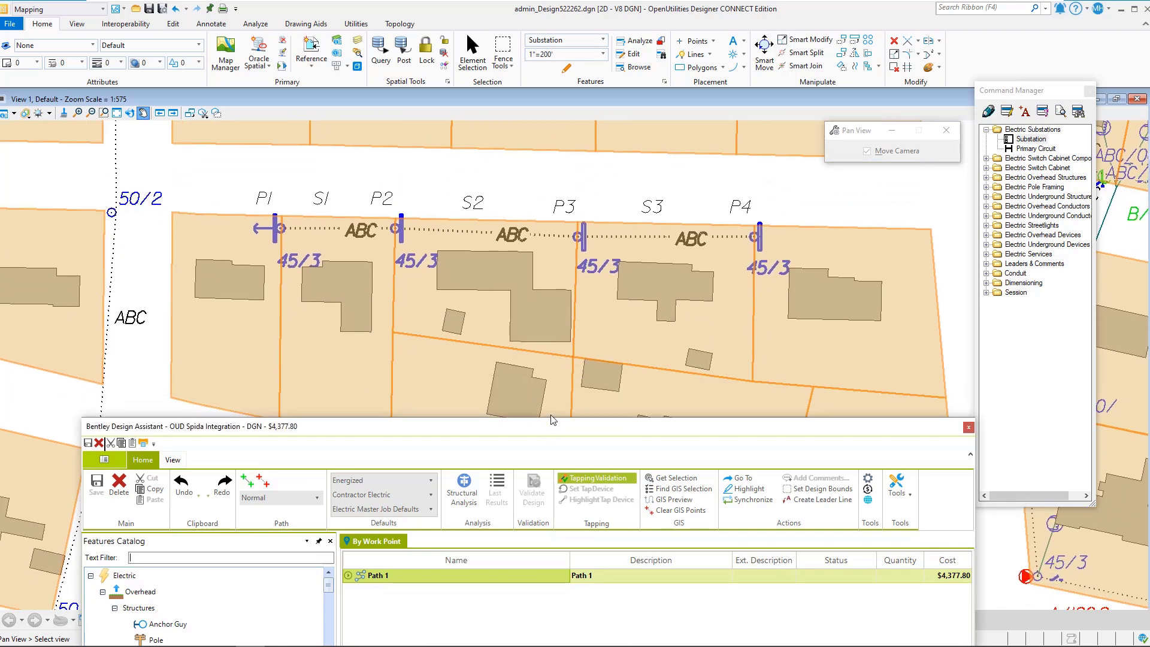
Step: Expand Path 1, poles P1 and P3, span S1 and OH Primary to inspect components and costs
drag(551, 435, 535, 152)
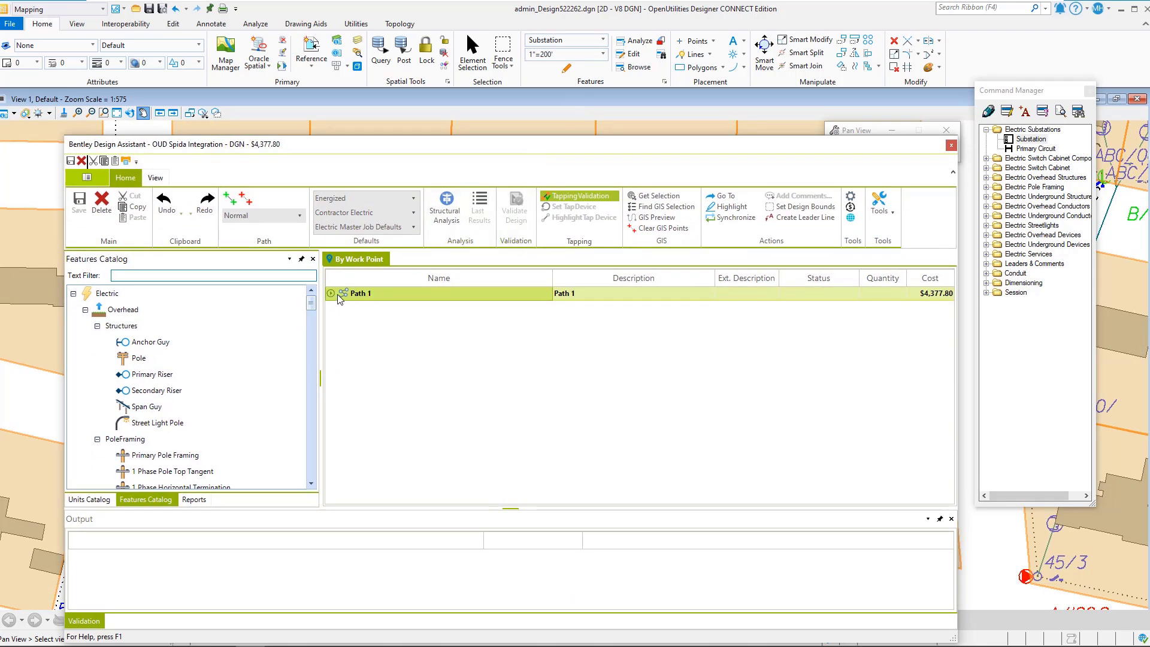
click(330, 293)
click(342, 306)
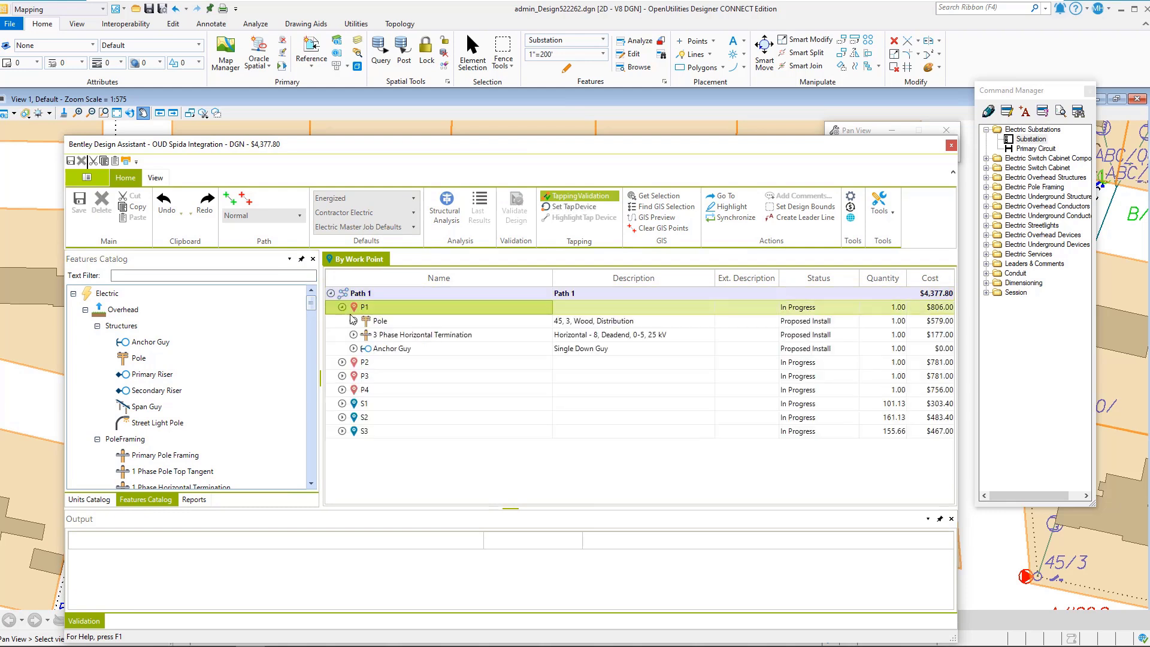
click(342, 376)
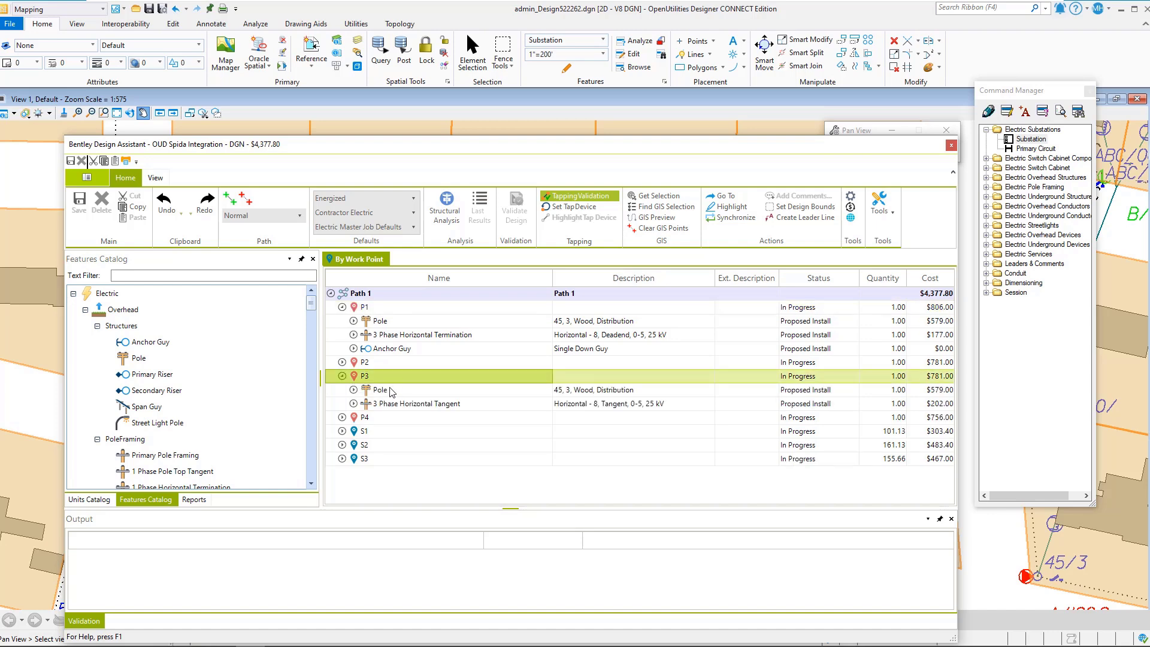
click(342, 431)
double_click(412, 446)
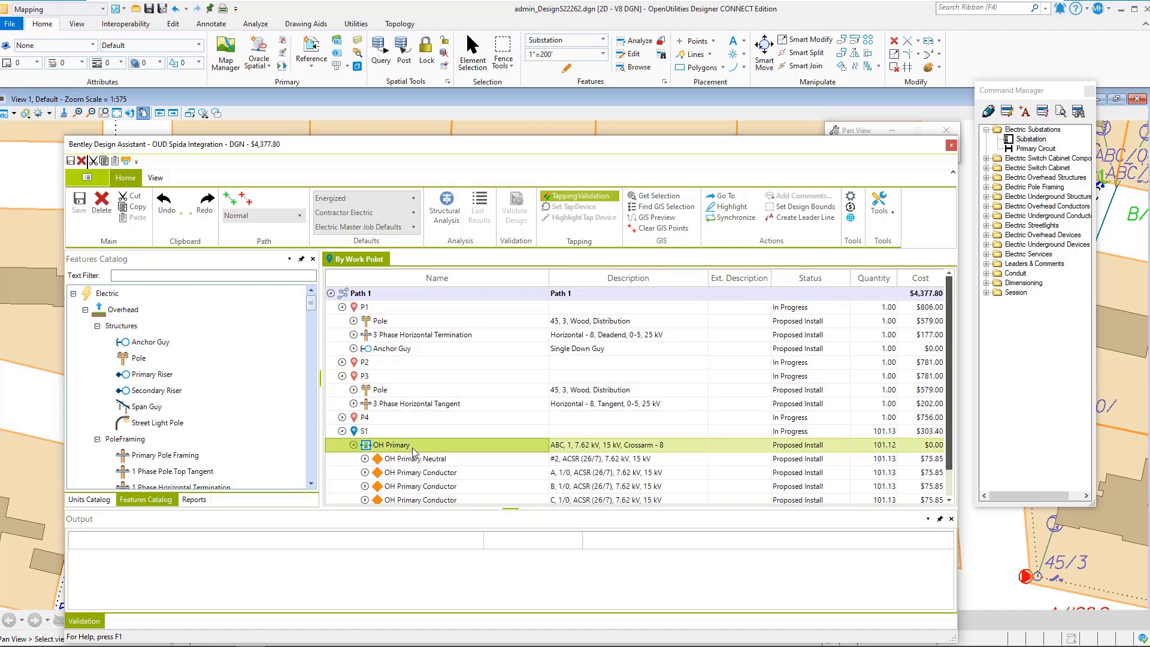
Step: Collapse span S1 and poles P3 and P1 again
click(342, 431)
click(345, 376)
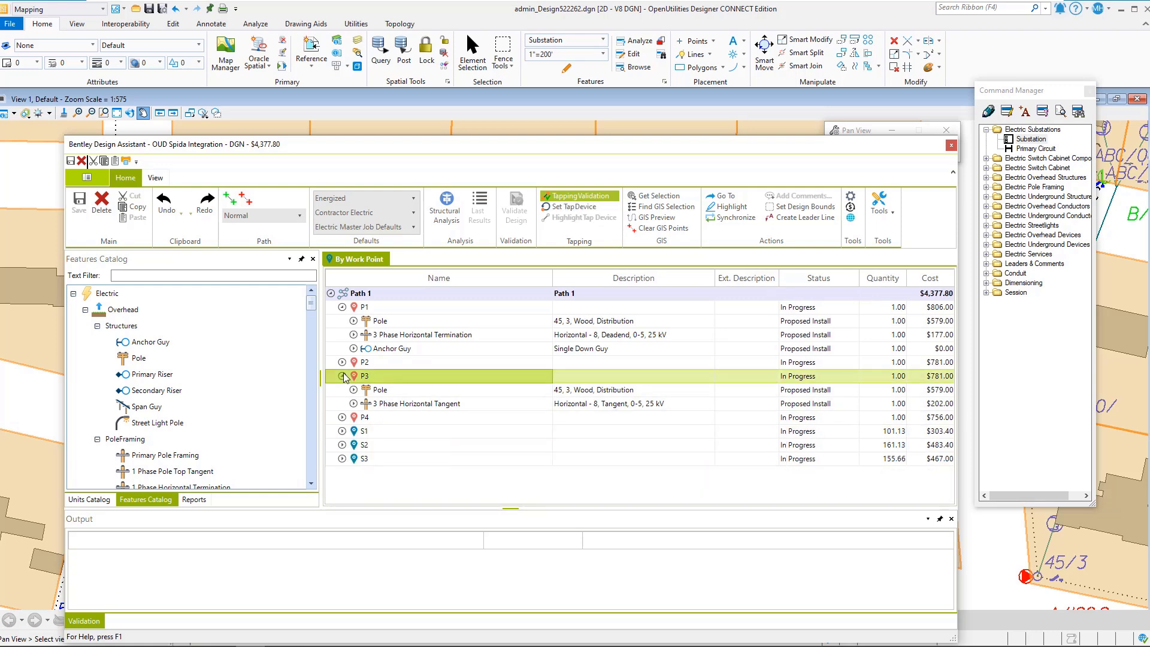
click(345, 376)
click(341, 306)
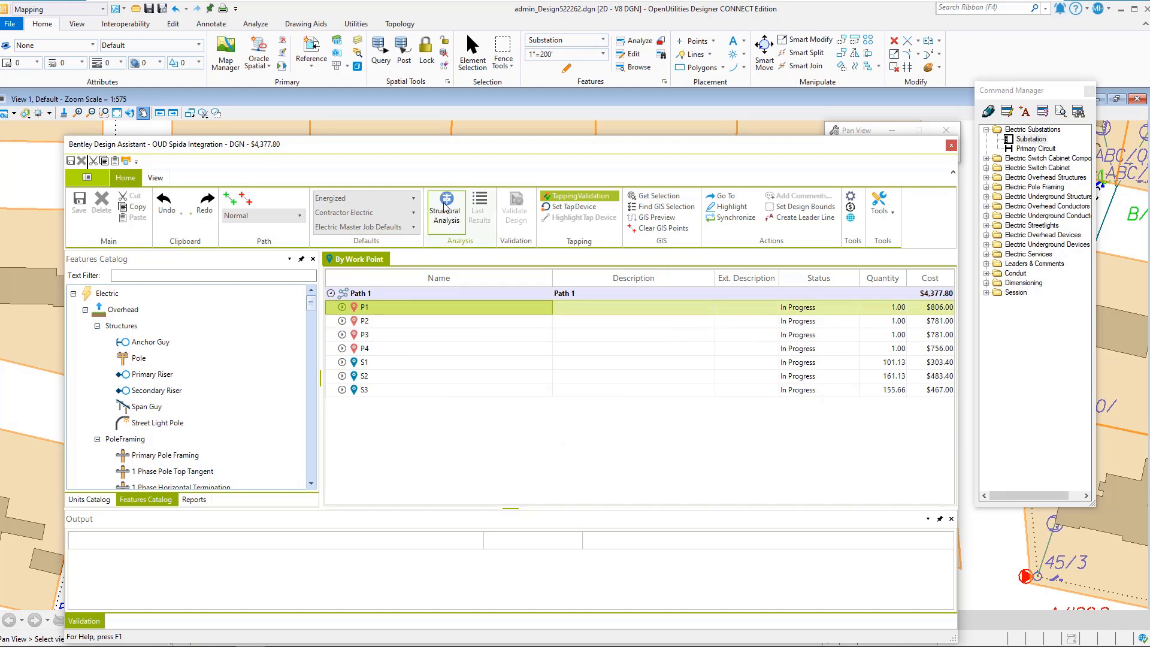
Step: Run a structural analysis of the design and collapse Path 1's point list
drag(456, 152, 456, 137)
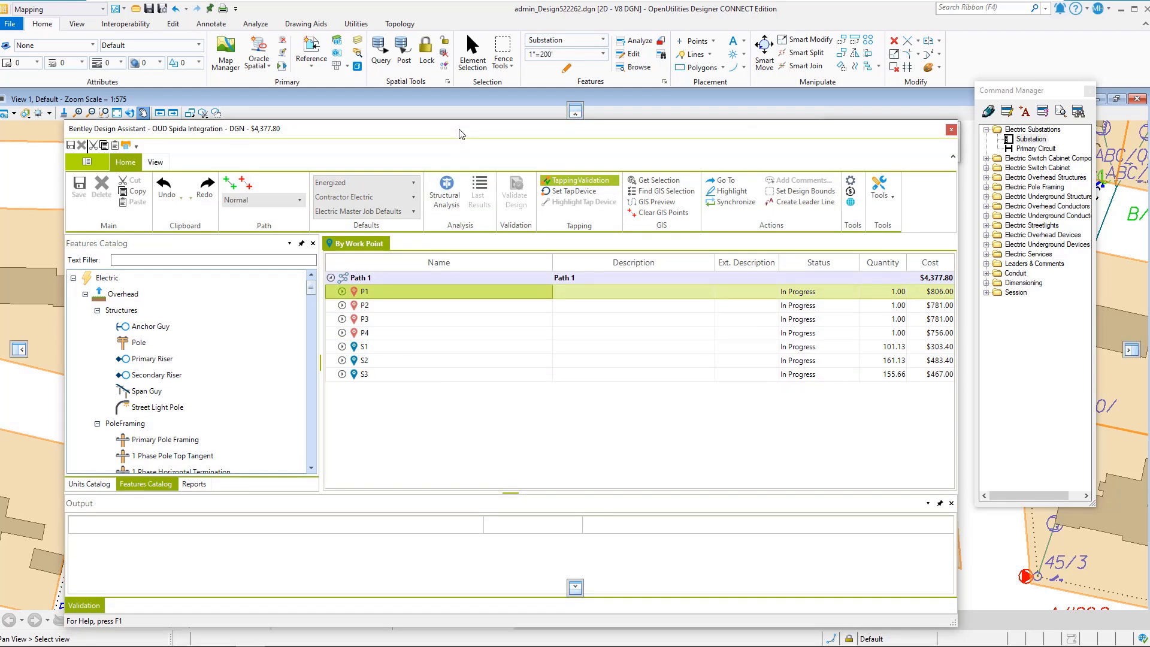
click(451, 196)
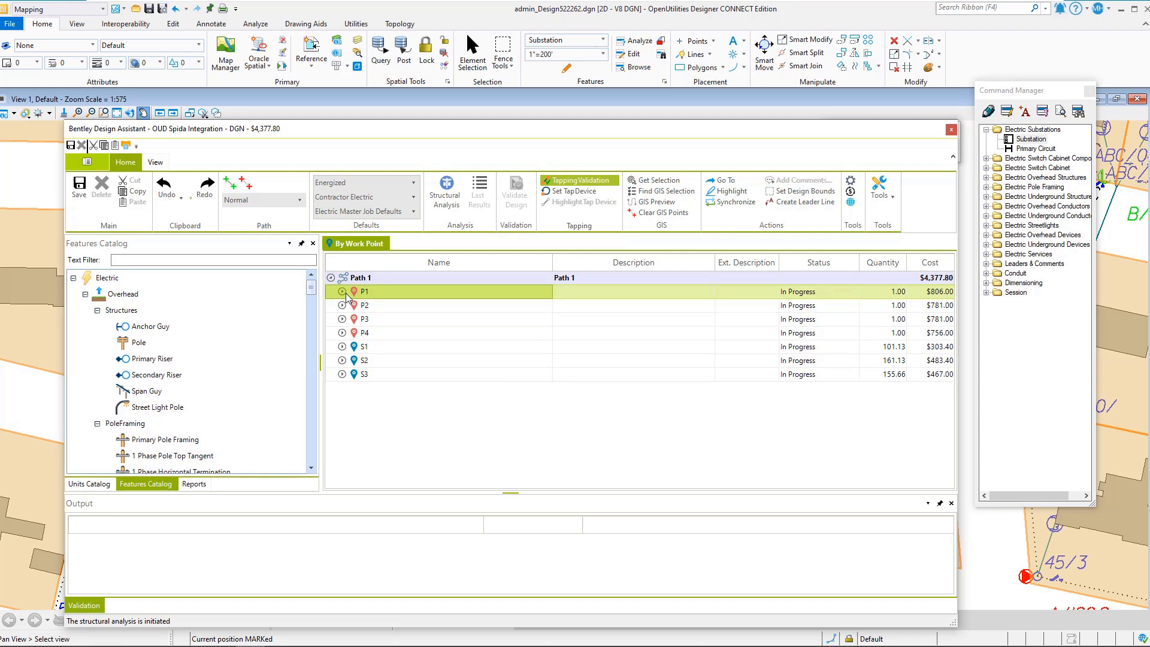
click(331, 277)
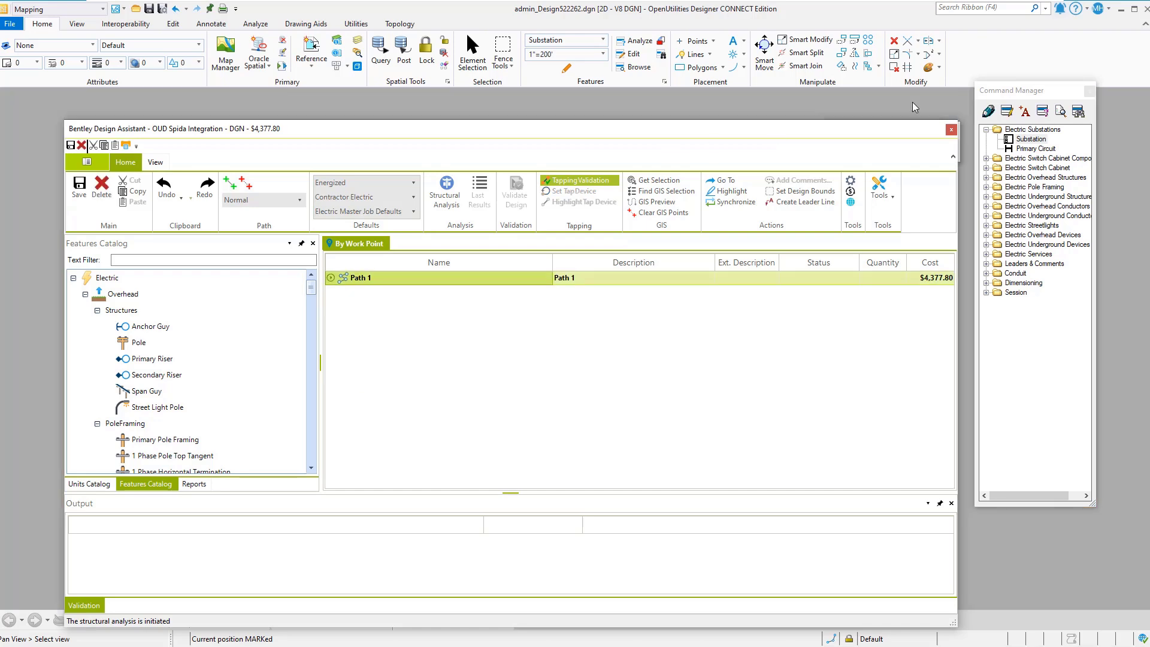
Step: Close the design, refresh the My Work list, then reopen OUD Spida Integration from My Designs
click(1145, 8)
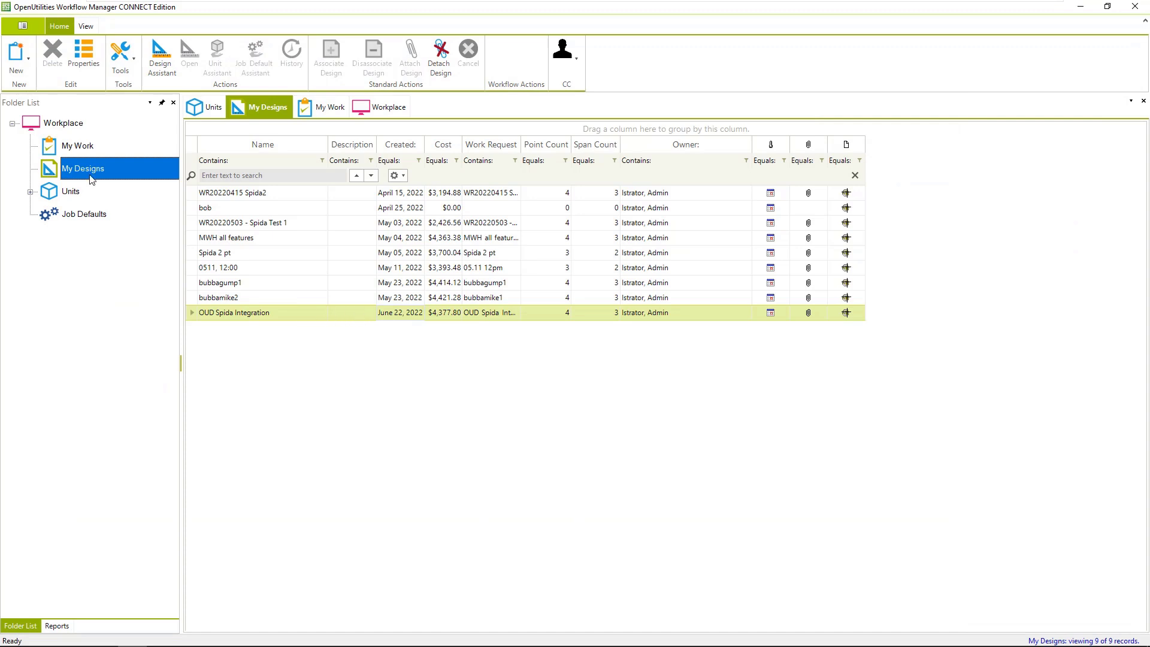
click(82, 149)
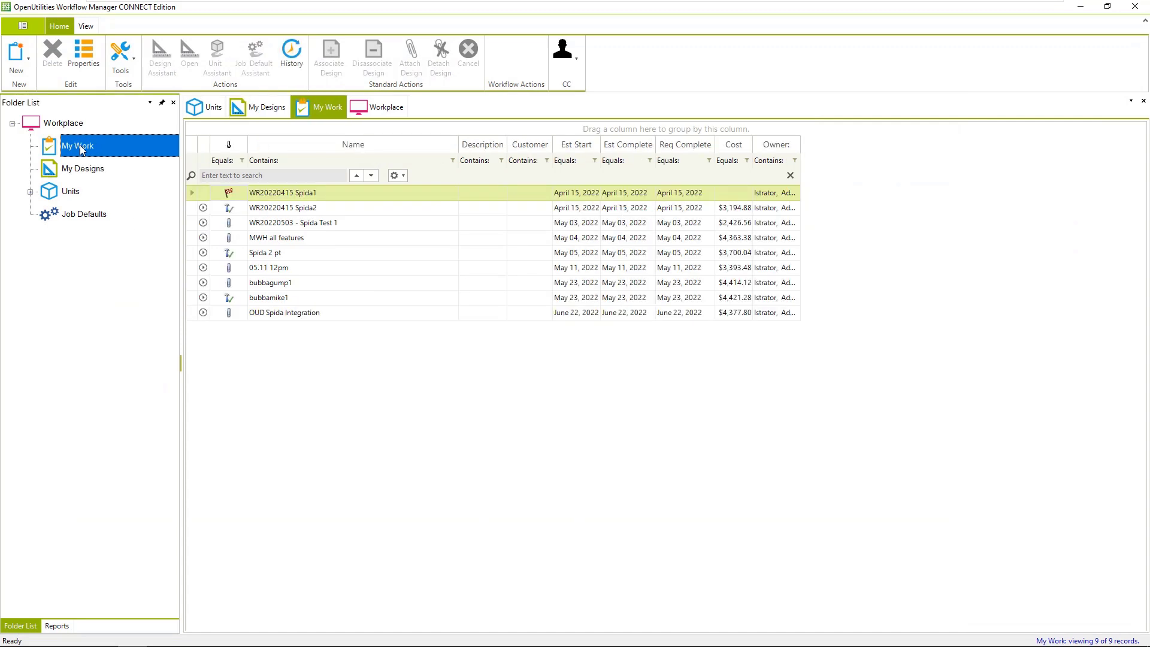
click(293, 313)
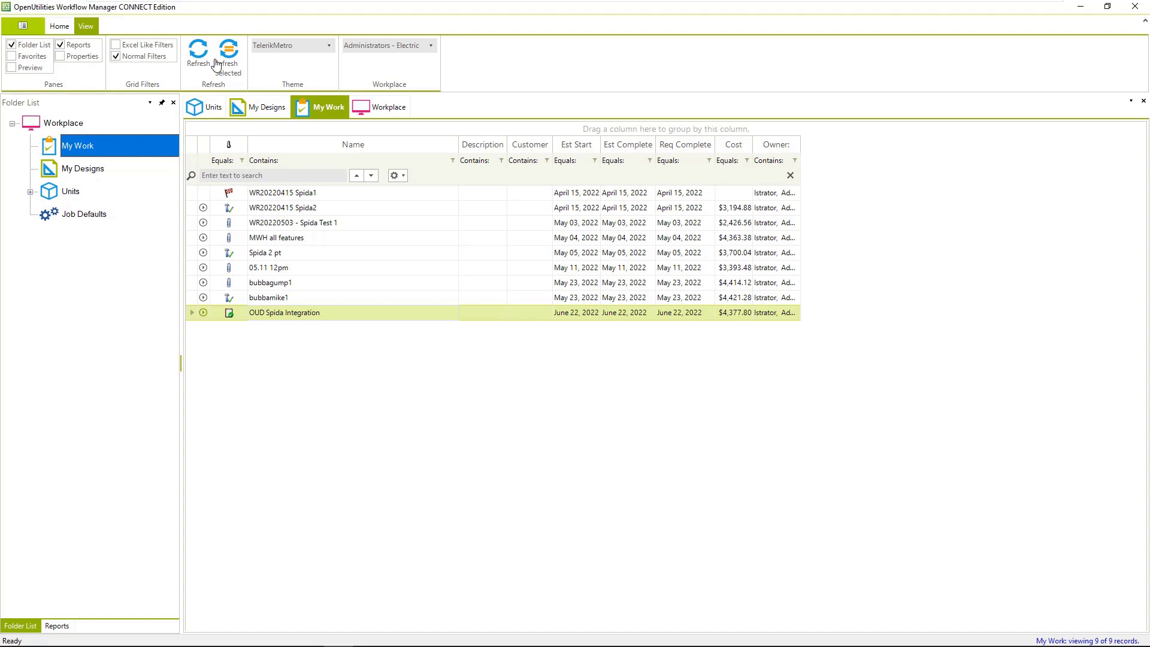
click(198, 54)
click(94, 172)
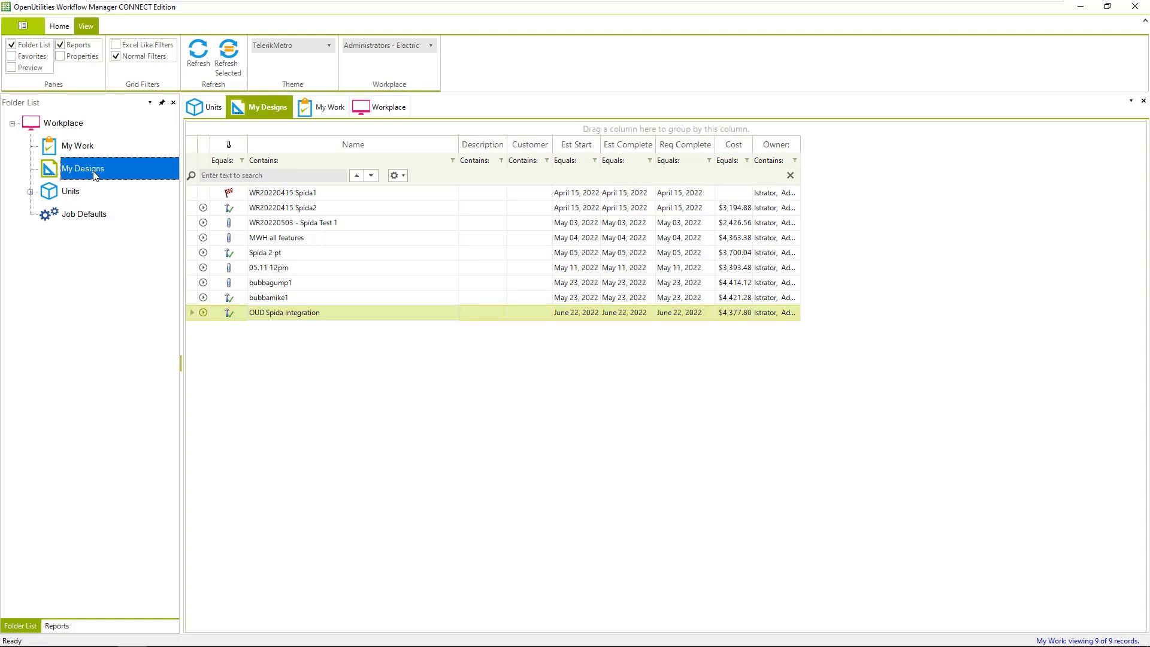
double_click(251, 314)
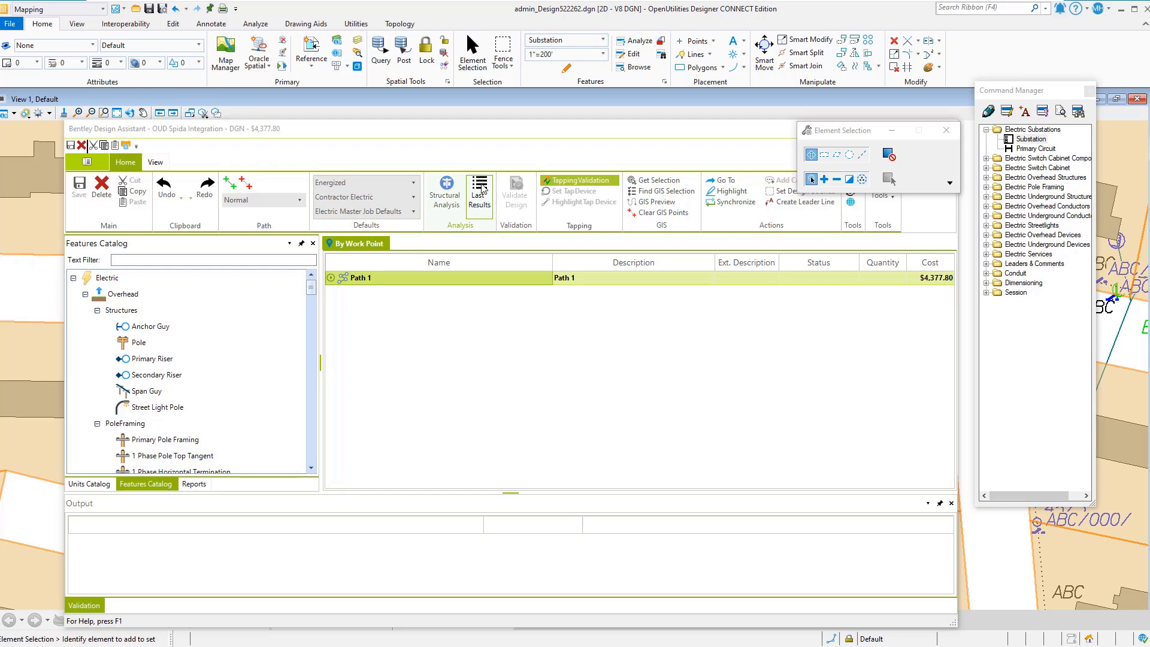
Step: Show the last analysis's stress summary, with P1–P3 passing and P4 failing at about 242%
click(480, 192)
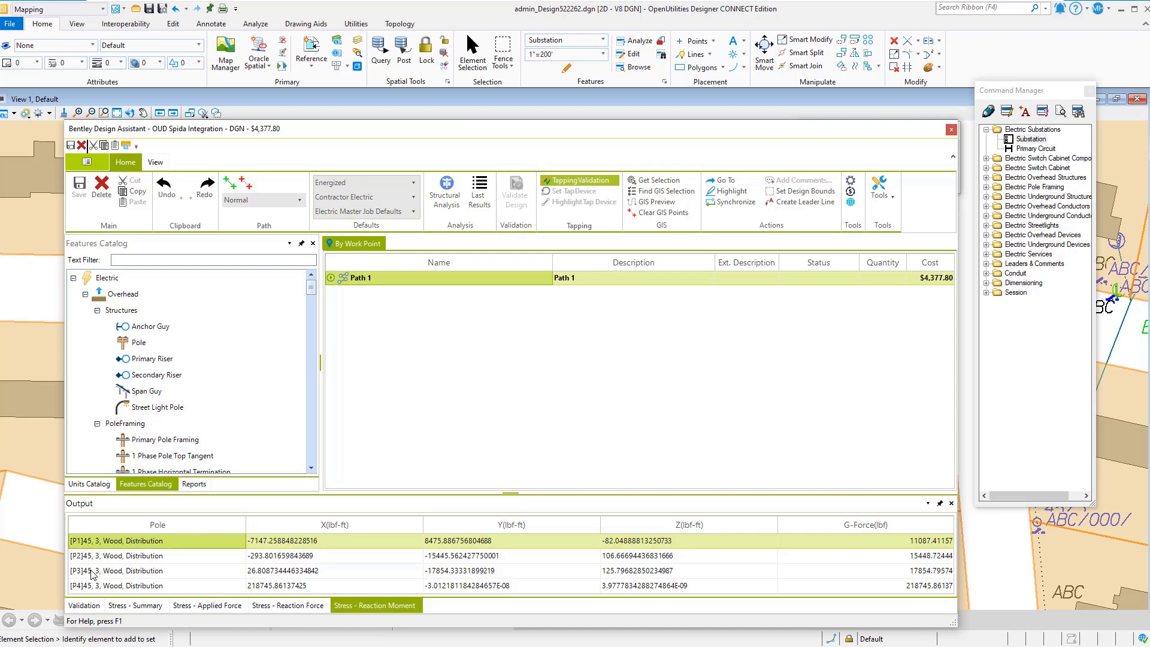
click(148, 606)
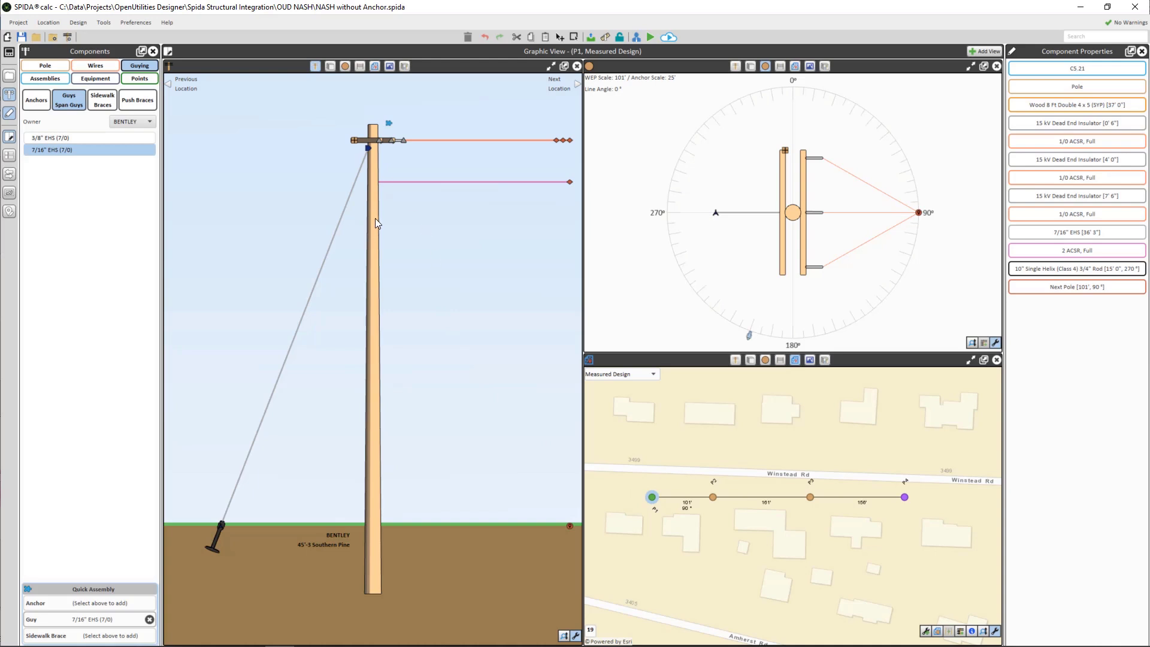
Step: Step through poles P2, P3 and P4, ending on P4's 45' Southern Pine dead-end design
click(712, 497)
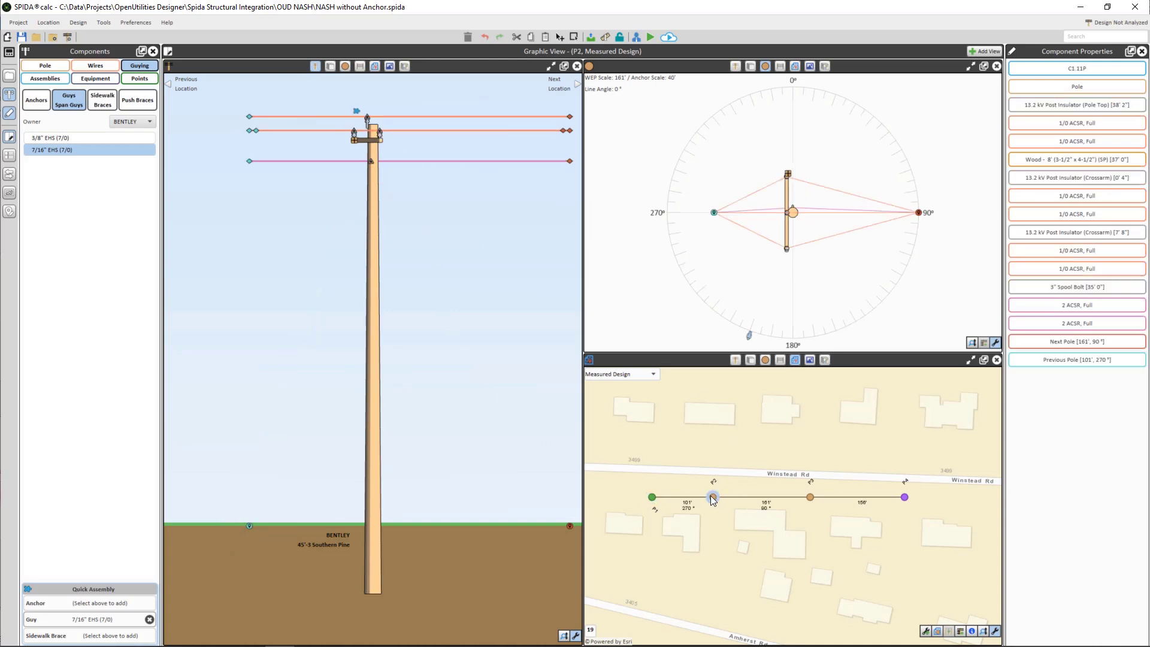
click(810, 497)
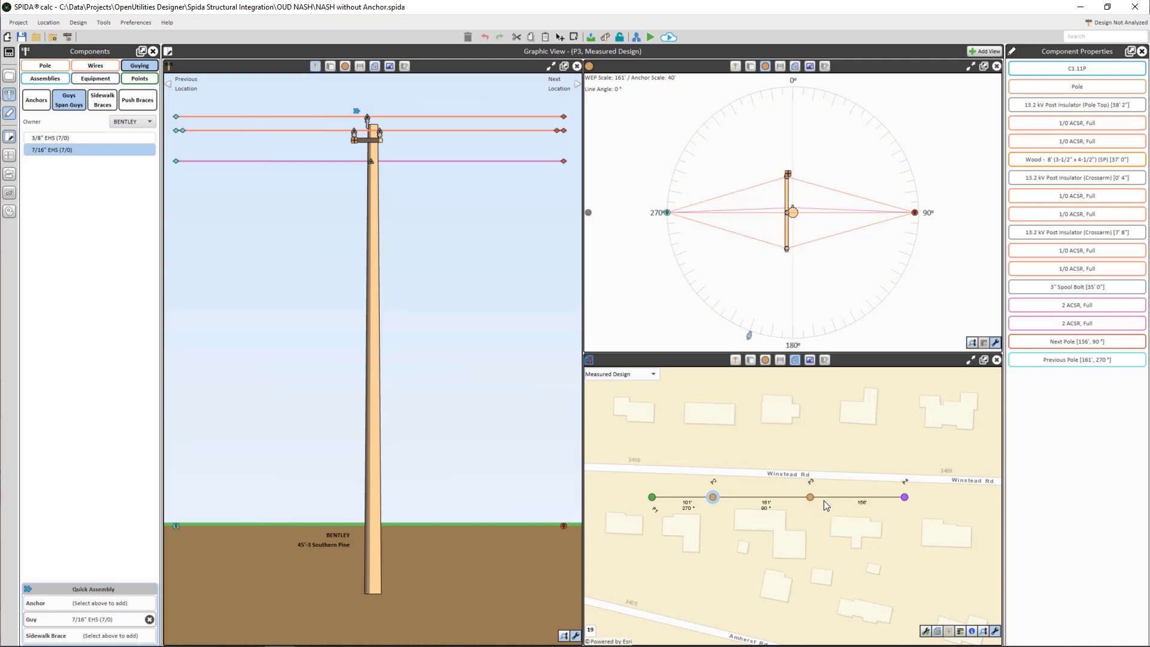
click(905, 497)
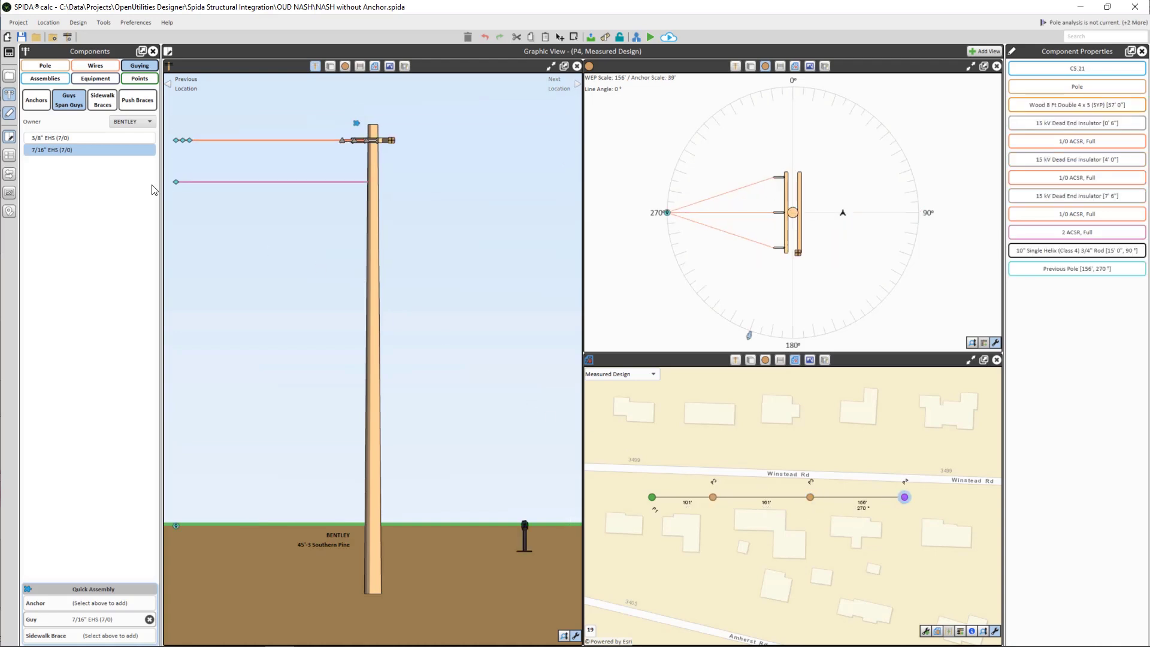
Step: Analyze the design in SPIDAcalc, showing P4's pole stress failing at 241.08%
click(9, 76)
click(62, 66)
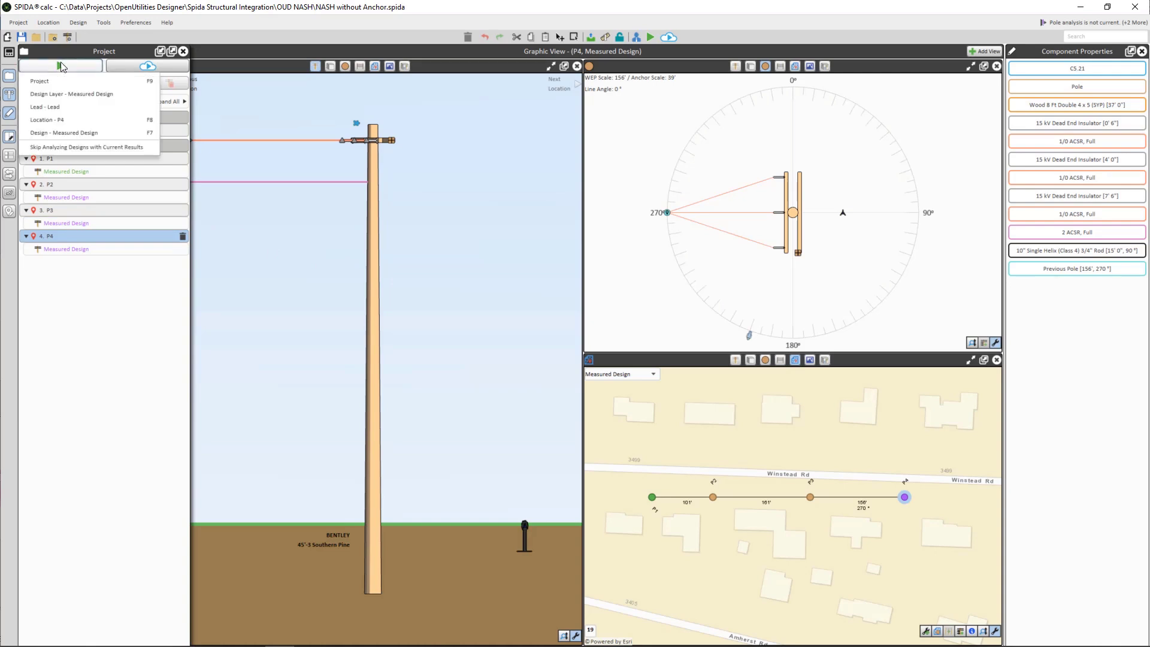
click(66, 119)
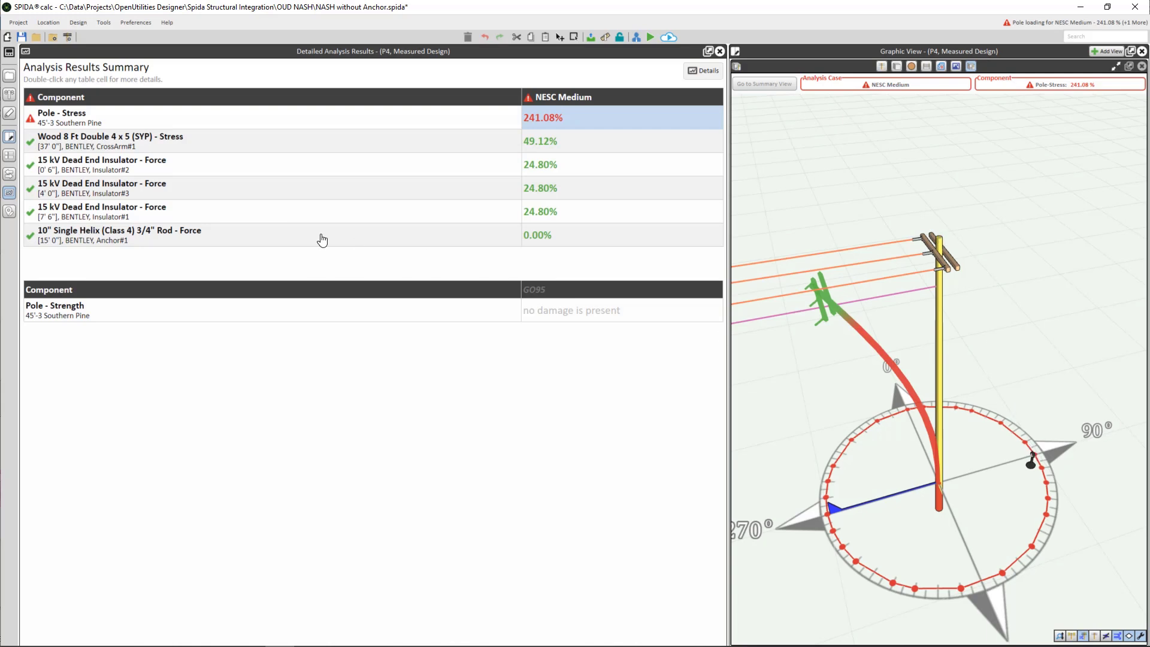
Step: Review P4's failing results and bring up the workspace layout menu
click(10, 55)
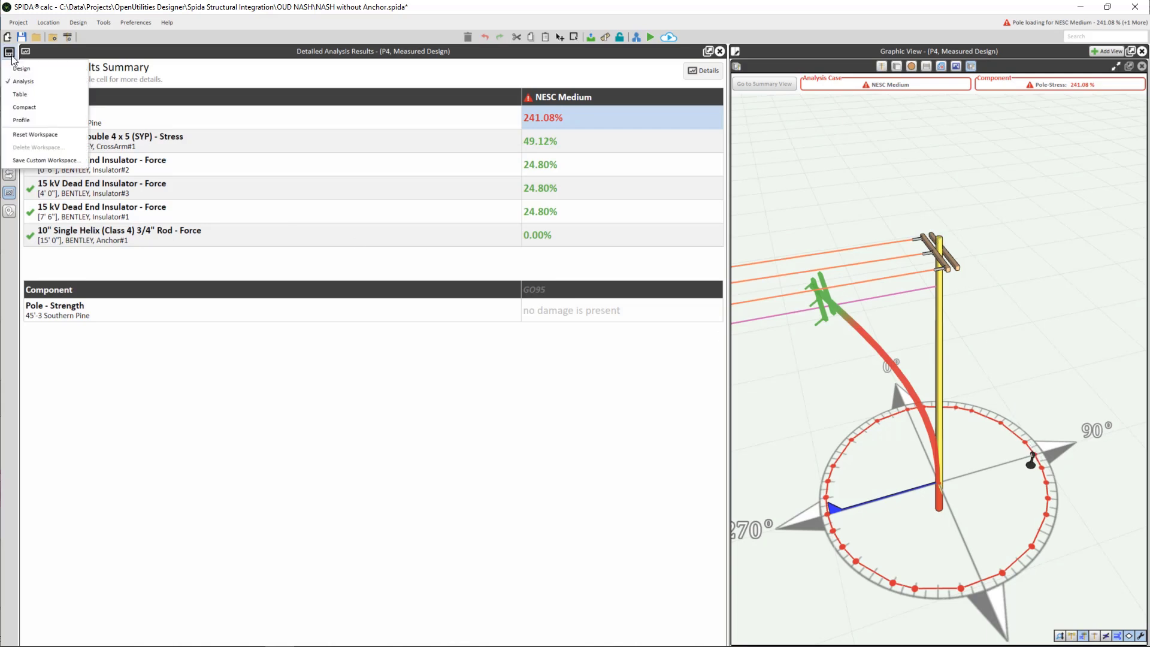
Step: In the Design workspace, attach a 7/16" EHS guy from P4 to the 10" Single Helix anchor
click(25, 76)
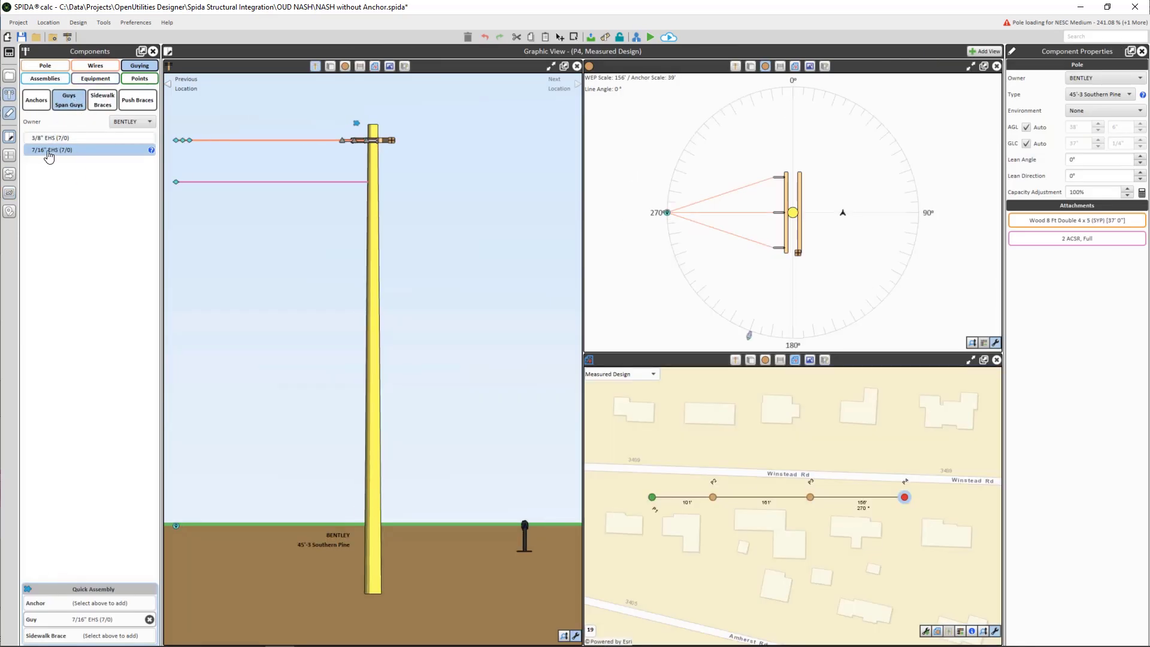
drag(50, 157, 819, 223)
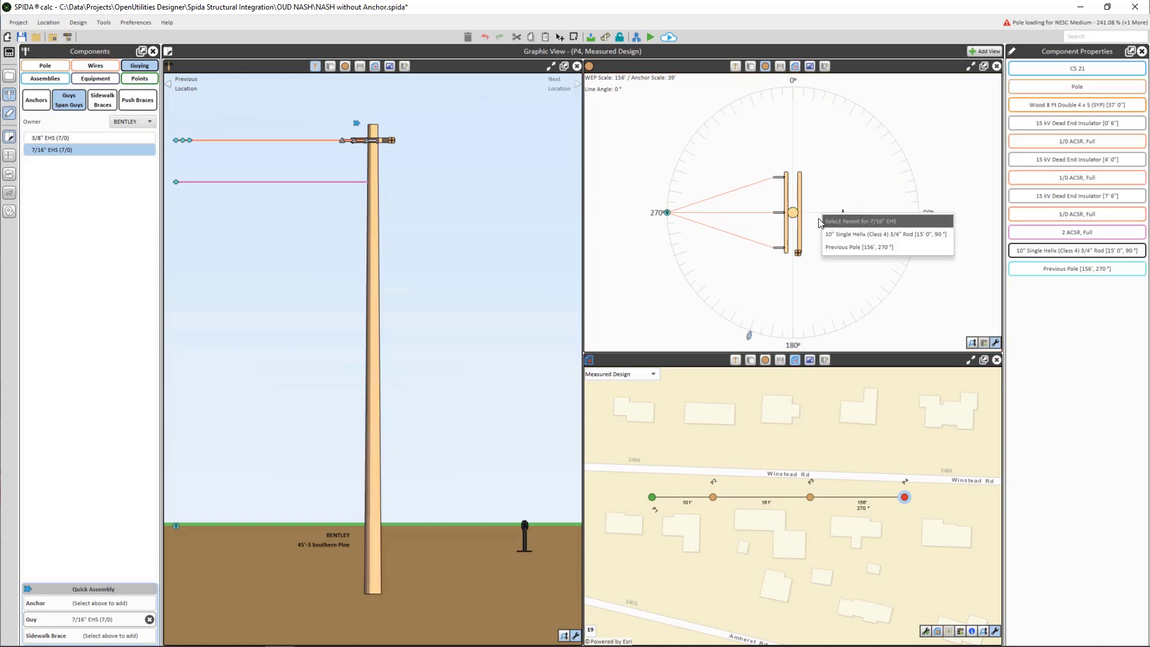
click(847, 234)
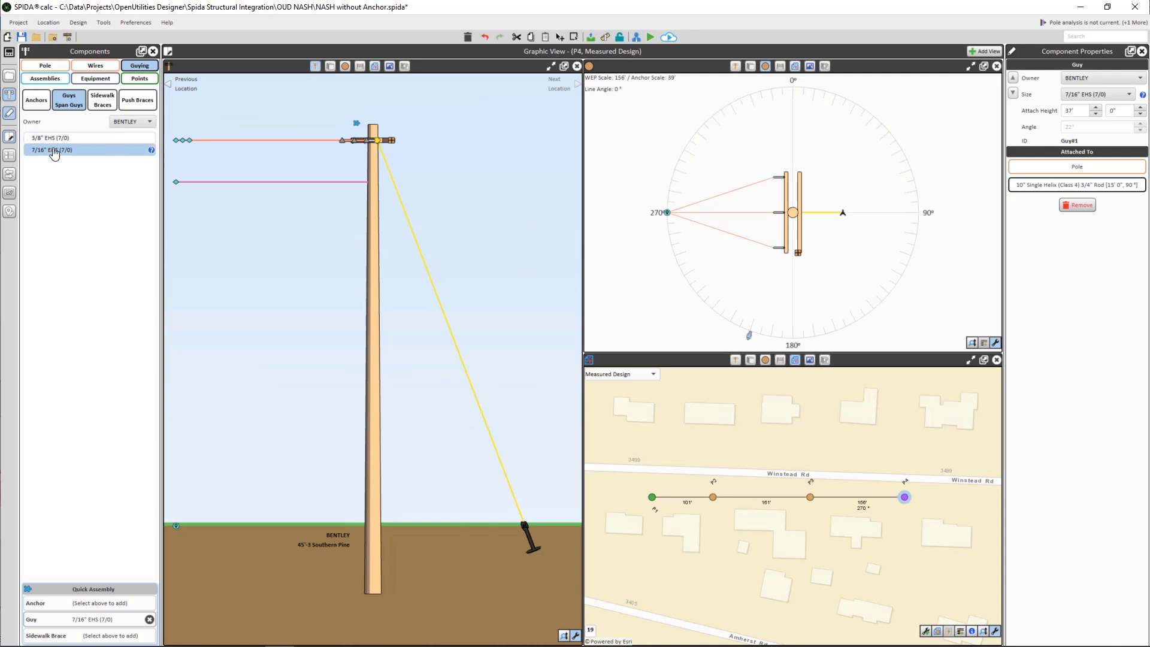
Step: Re-analyze location P4 only, bringing pole stress to 24.60% with the guy at 71.03%
click(9, 77)
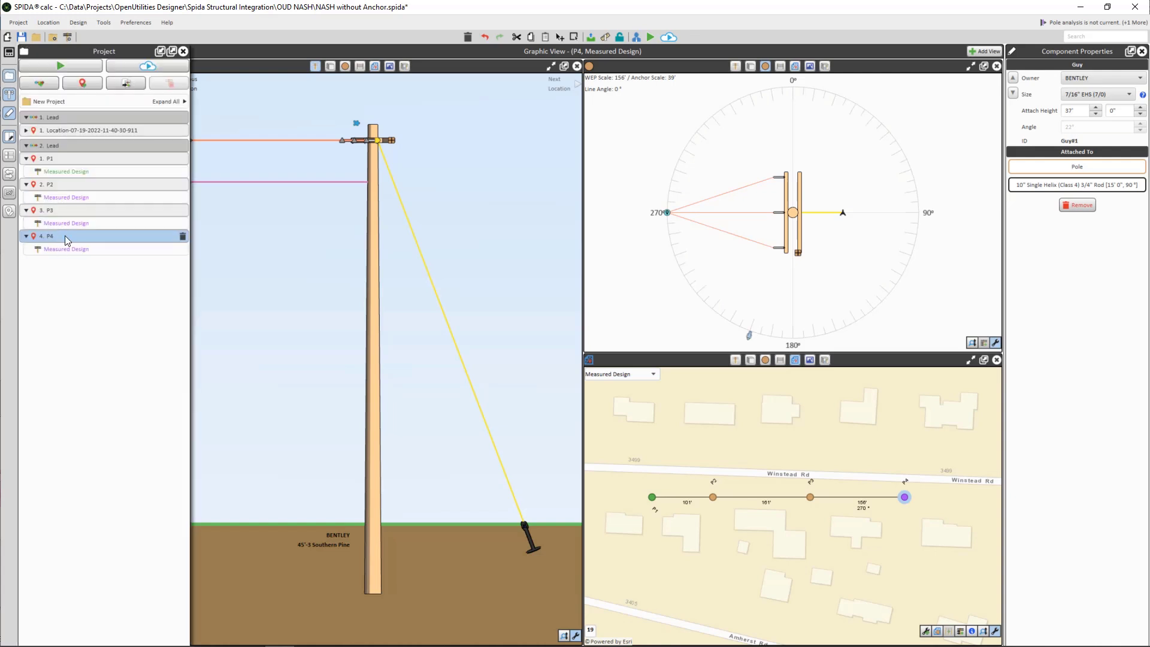
click(60, 64)
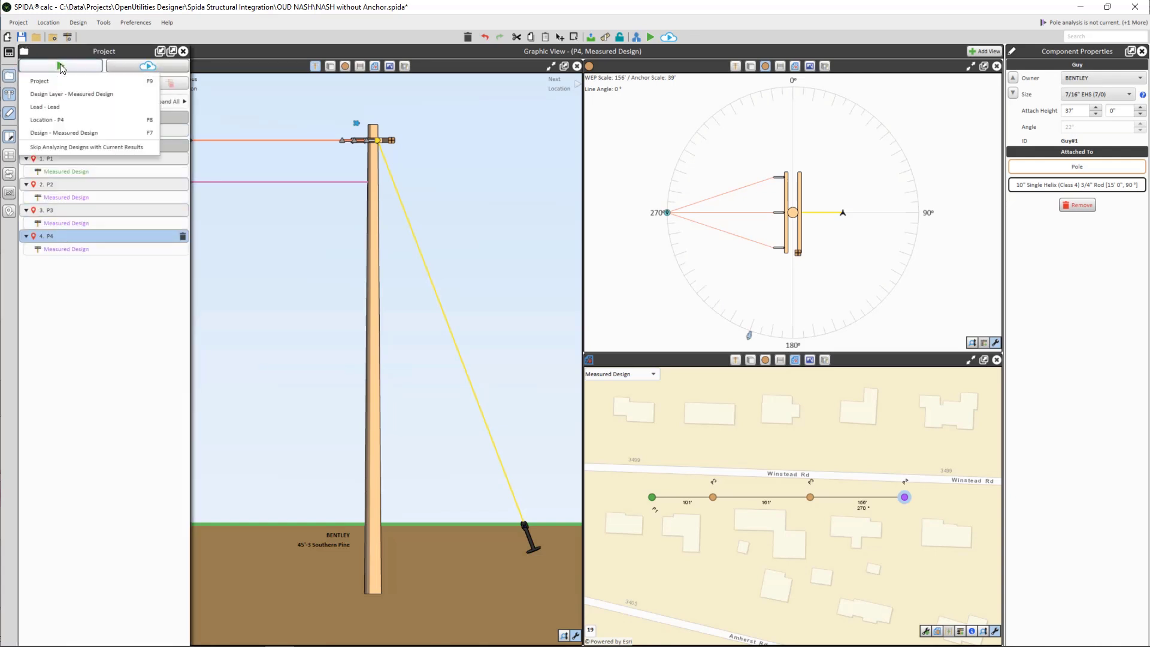
click(51, 119)
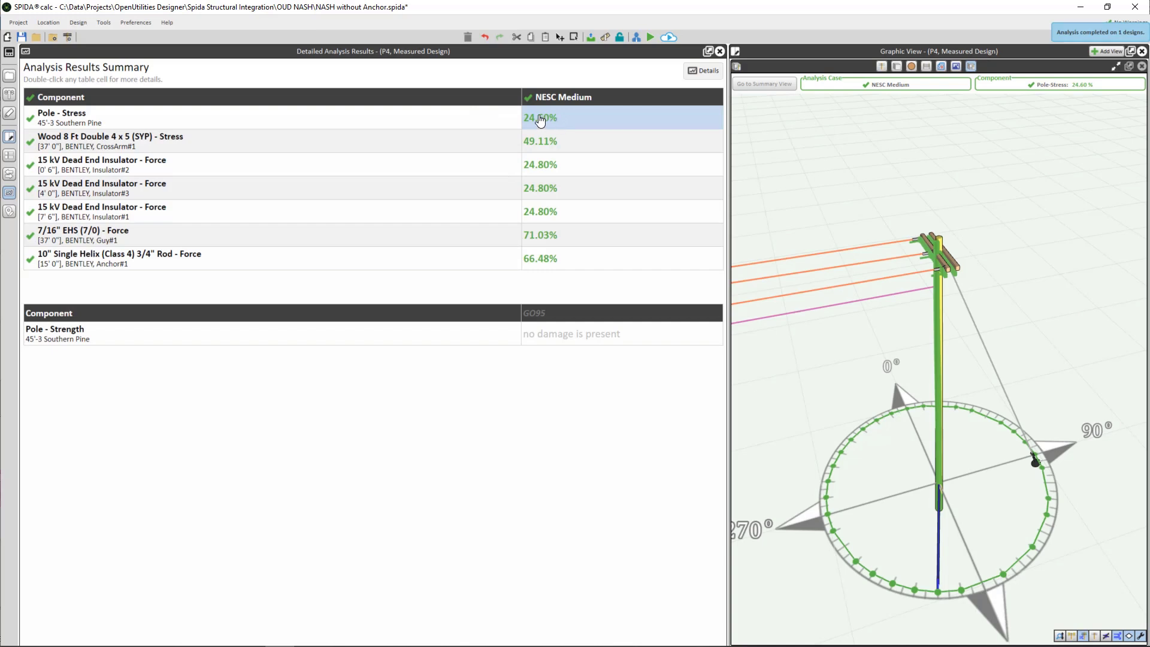
Step: Minimize SPIDAcalc and expand Path 1 and pole P4 in the By Work Point tree
click(1081, 10)
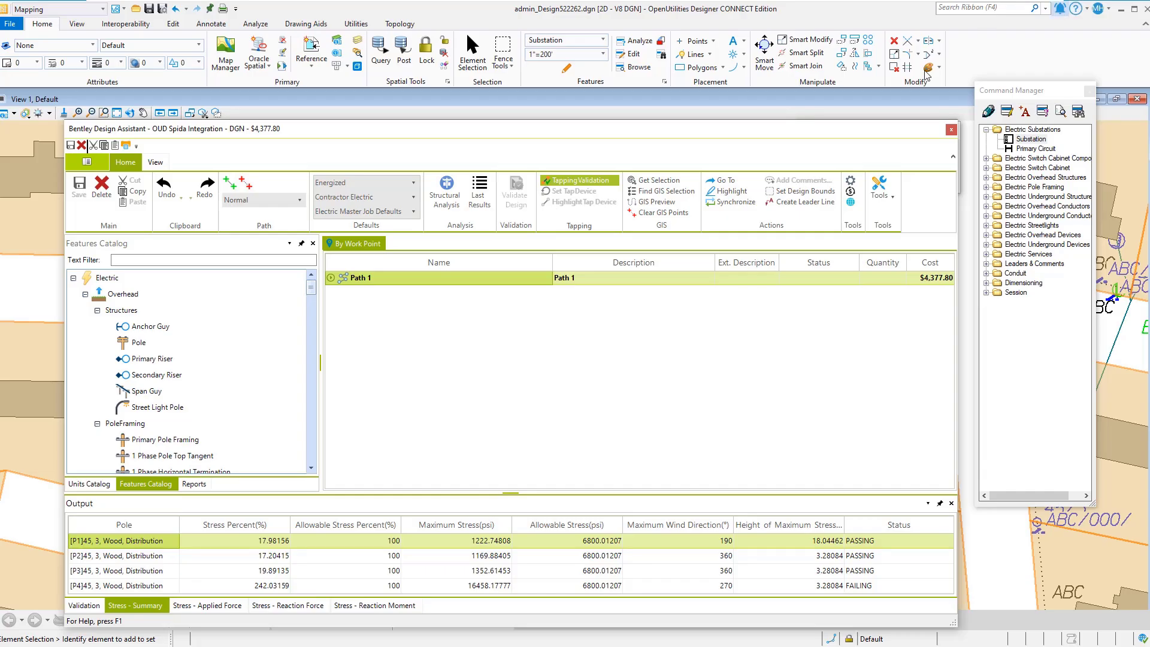
click(332, 277)
click(342, 333)
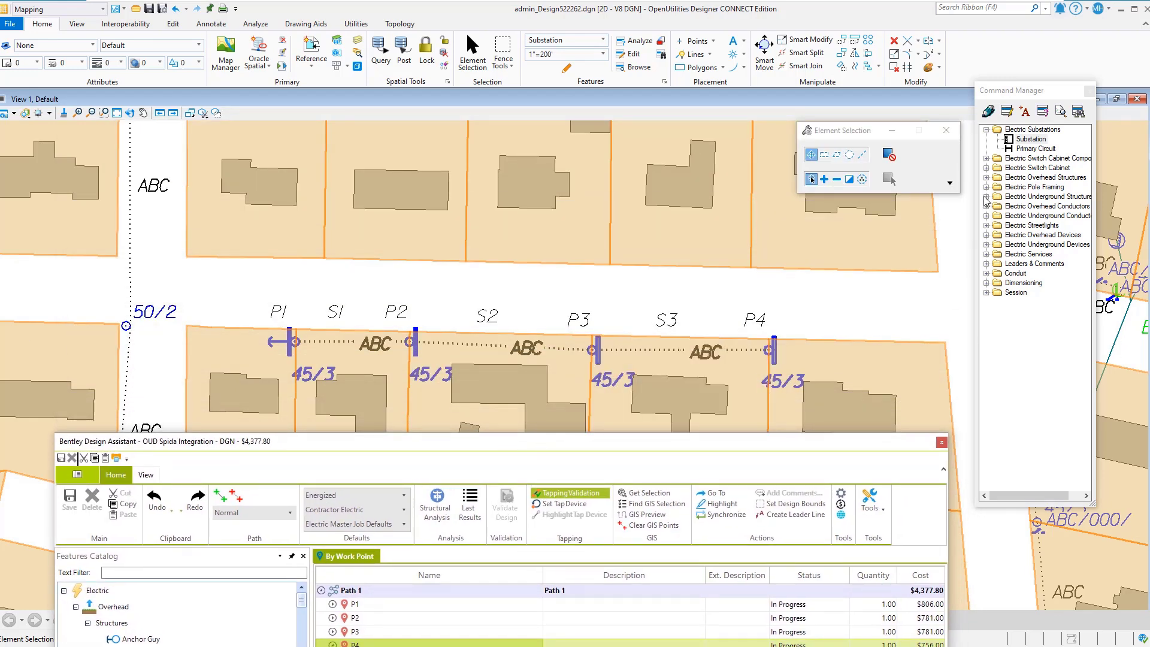
Step: Place a Spin-enabled Anchor Guy (Single Down Guy) on P4, raising P4 to $806.00
click(986, 178)
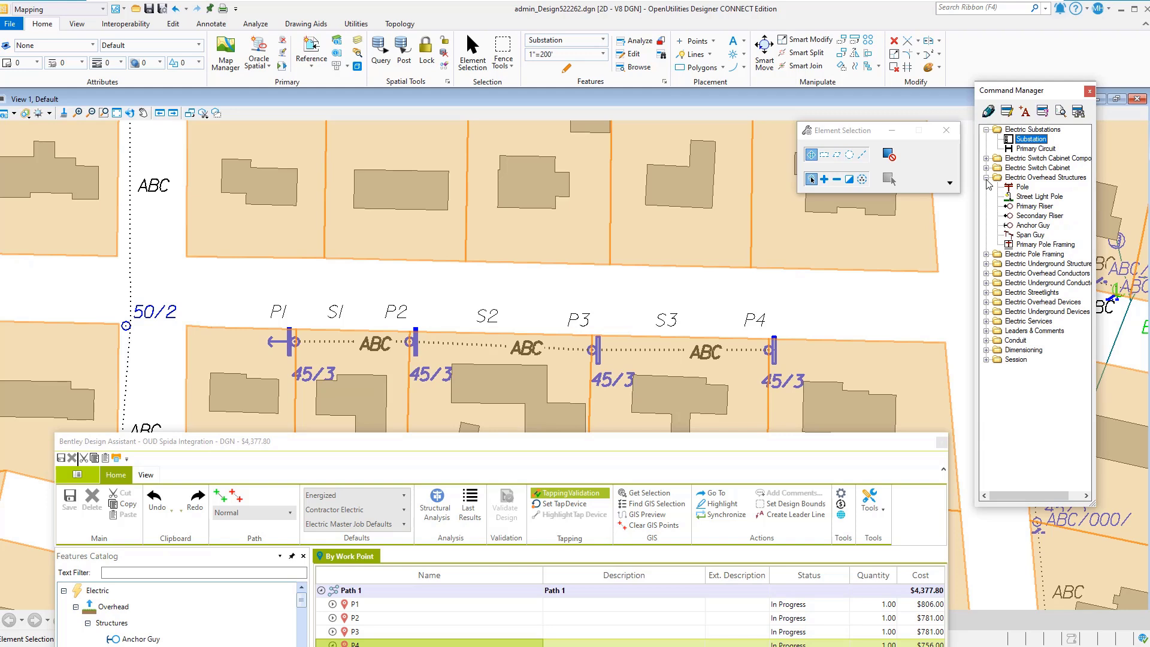
click(1022, 226)
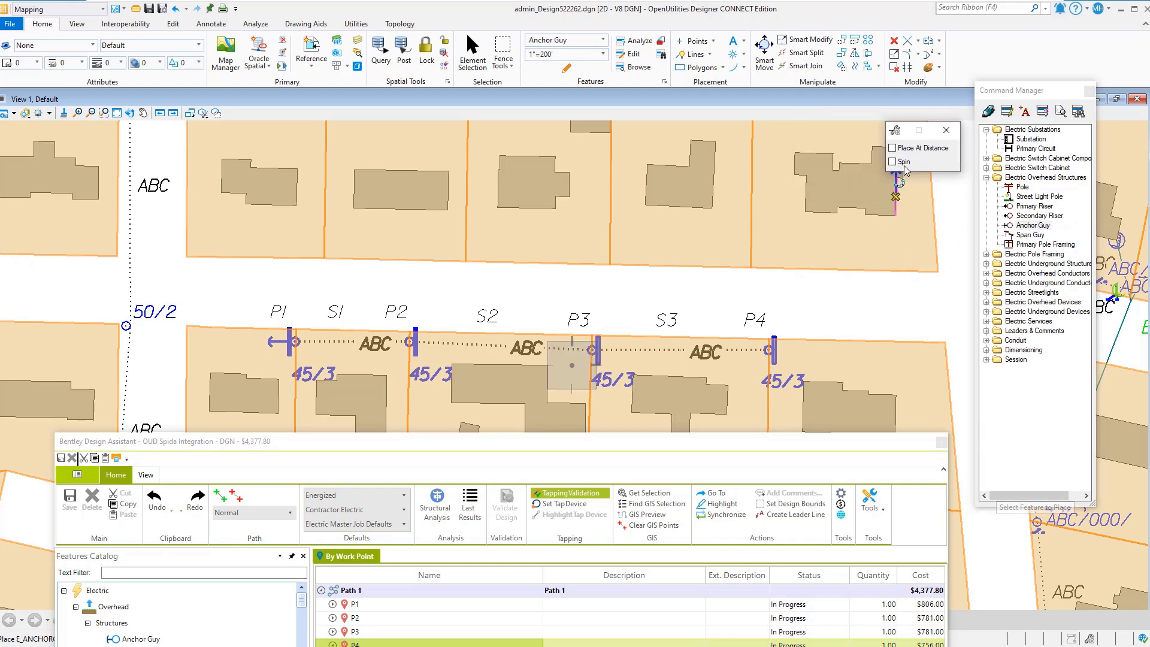
click(893, 162)
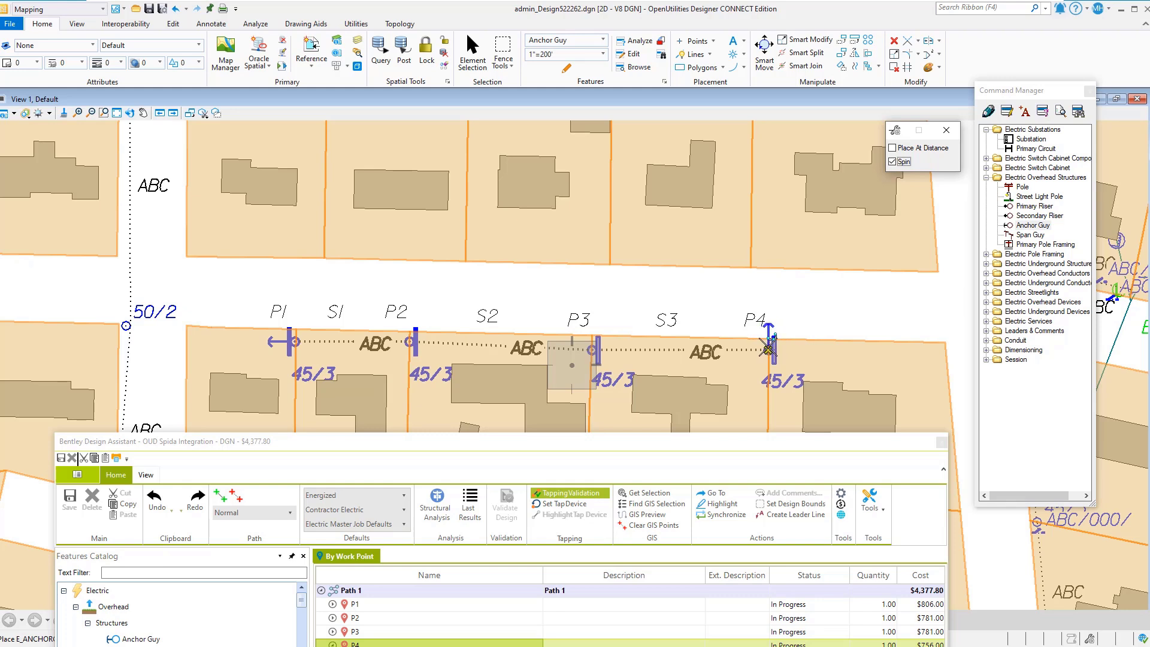
click(769, 349)
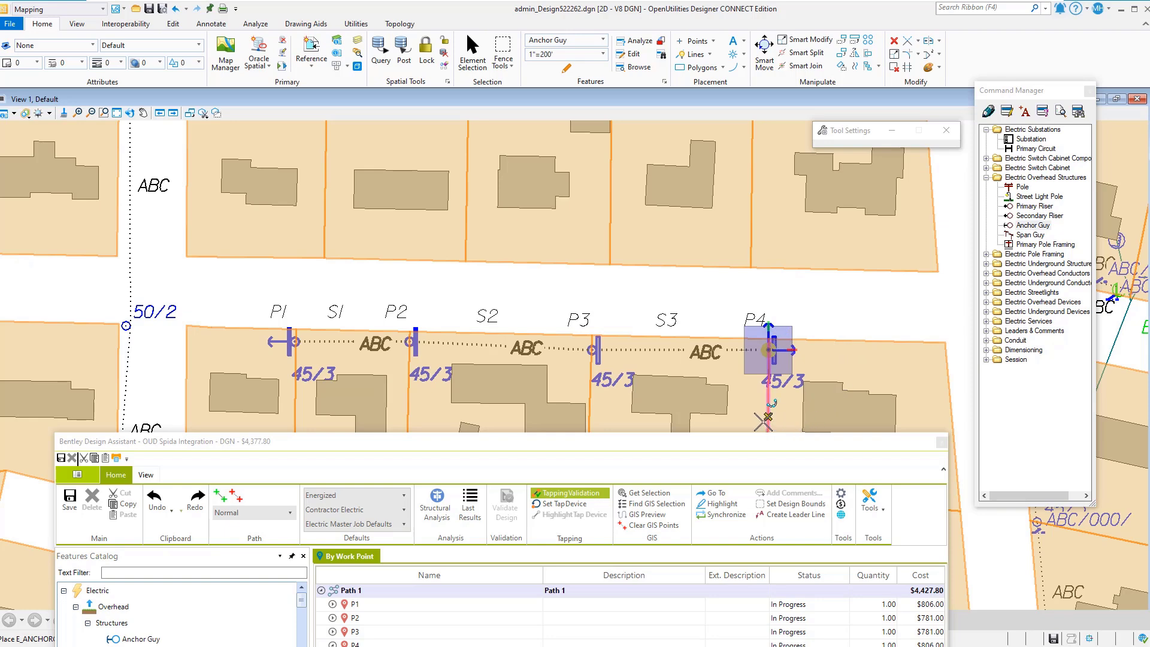
key(Escape)
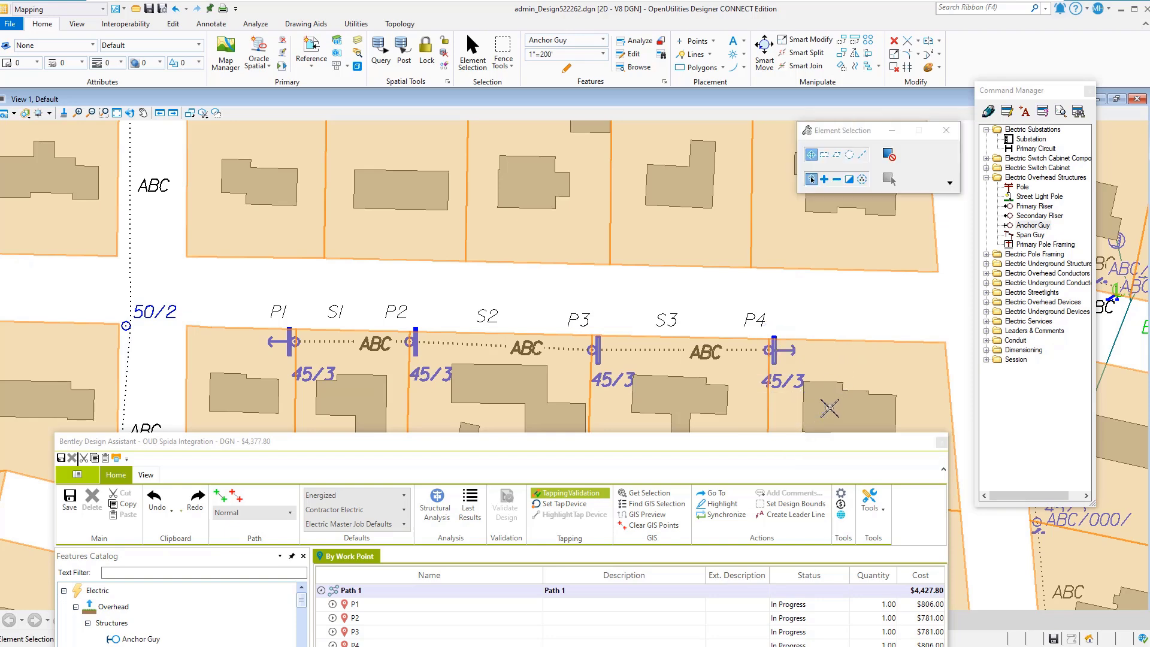
drag(625, 447, 629, 130)
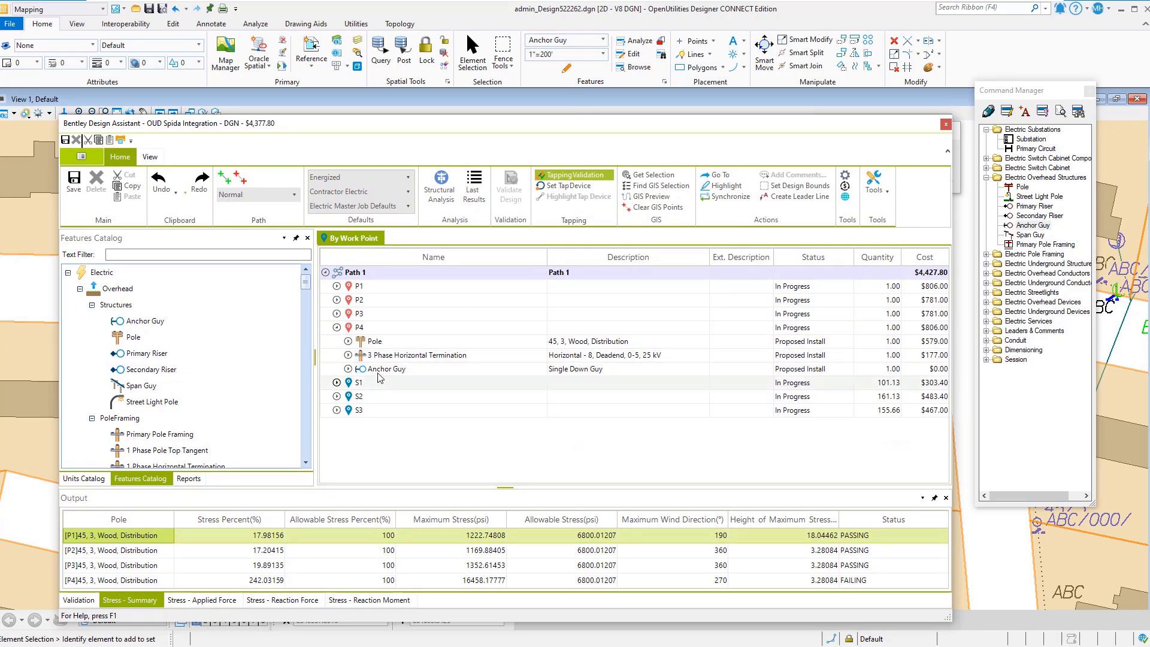
Step: Expand P4's Anchor Guy to confirm the 7/16 EHS guy wire and anchor rod, then collapse P4
double_click(386, 369)
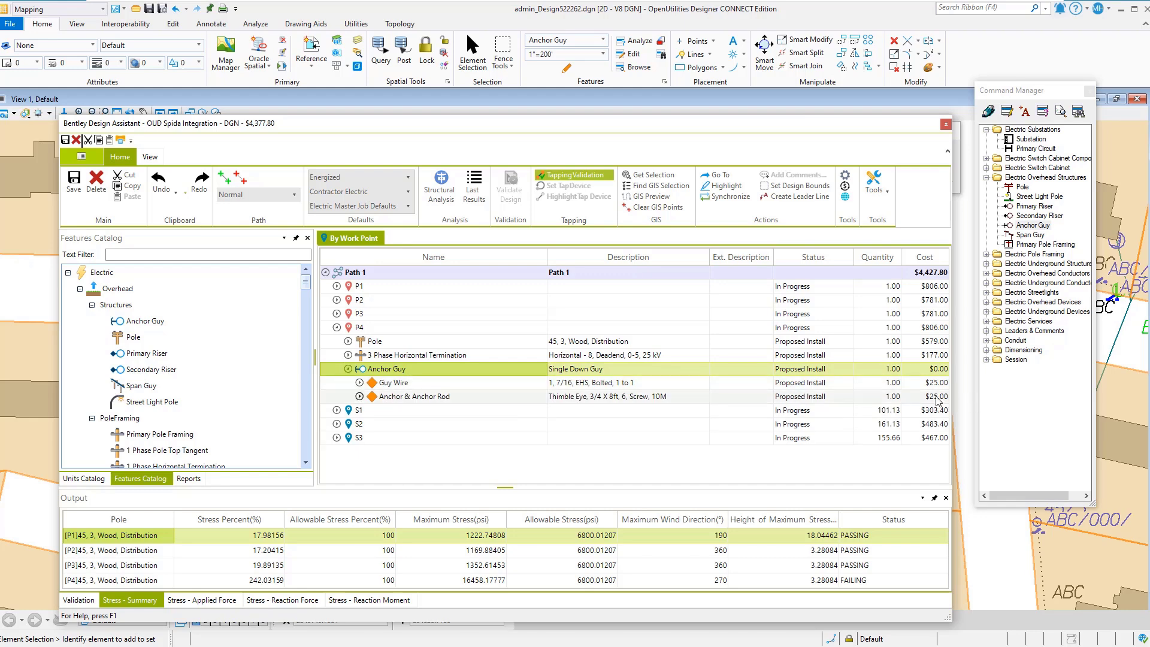
click(348, 369)
click(338, 328)
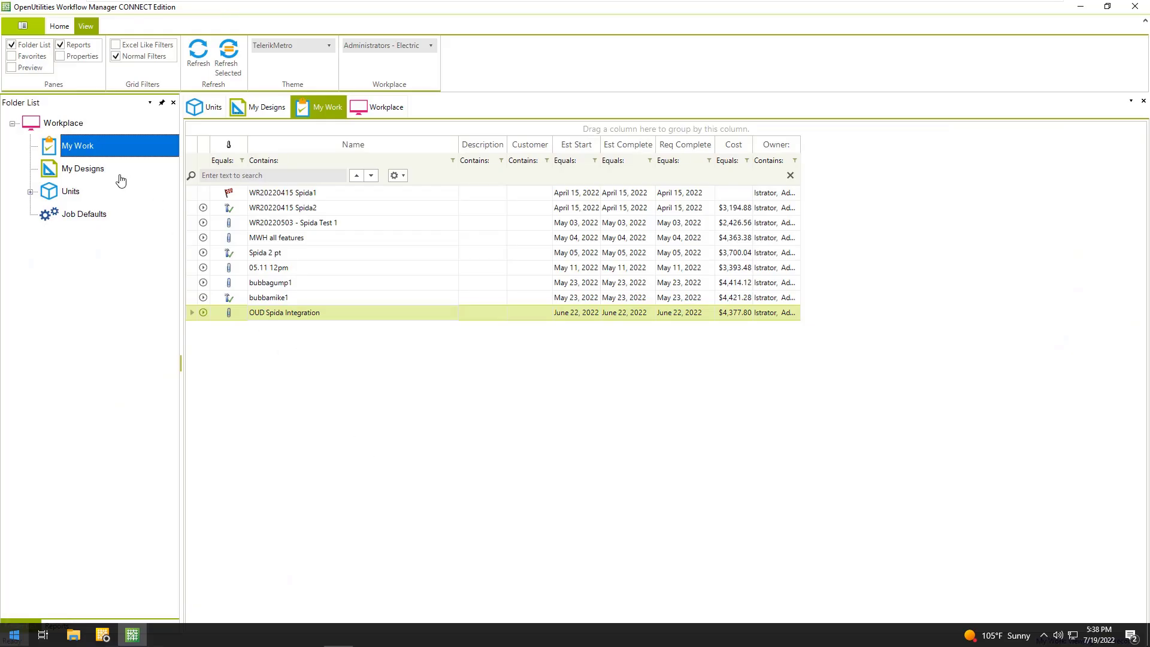
Step: Refresh the work list and open the OUD Spida Integration design from My Designs
click(199, 55)
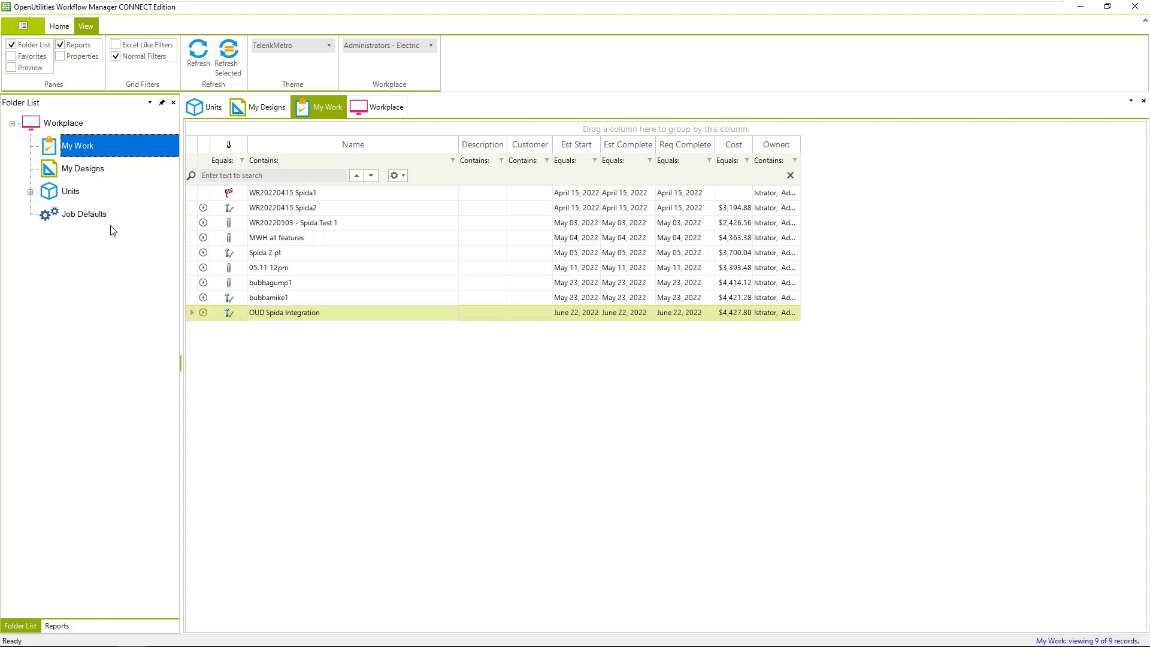
click(90, 168)
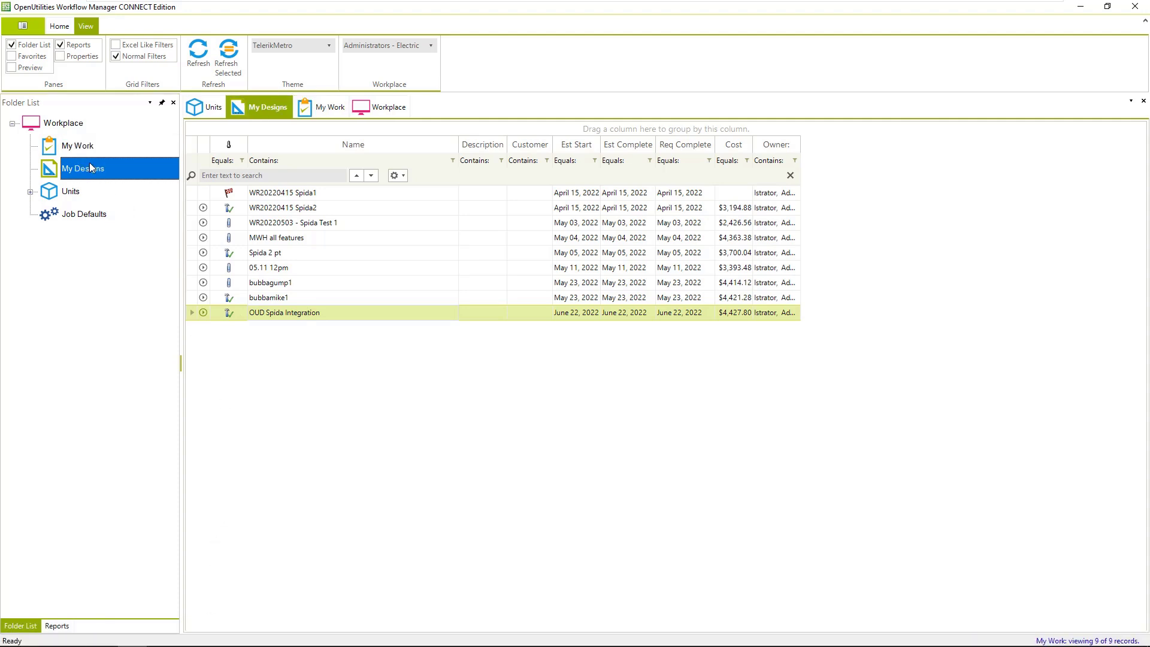
double_click(240, 313)
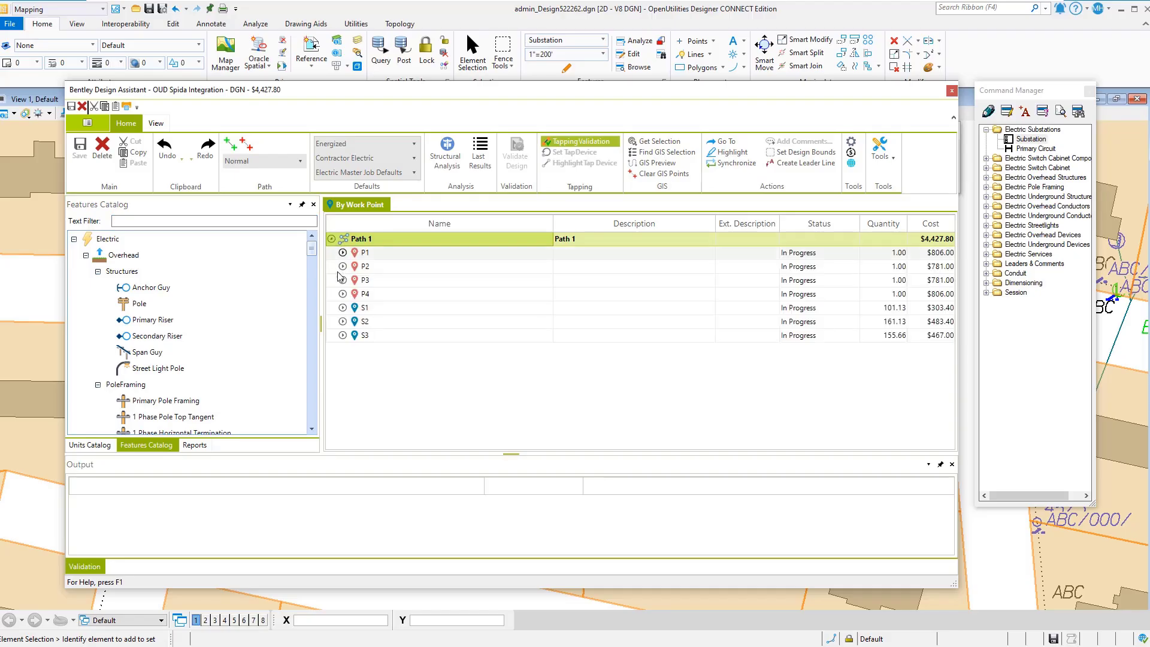
Step: Load Path 1's last results and show the Stress - Summary, with P1–P4 passing at roughly 17–21%
click(343, 294)
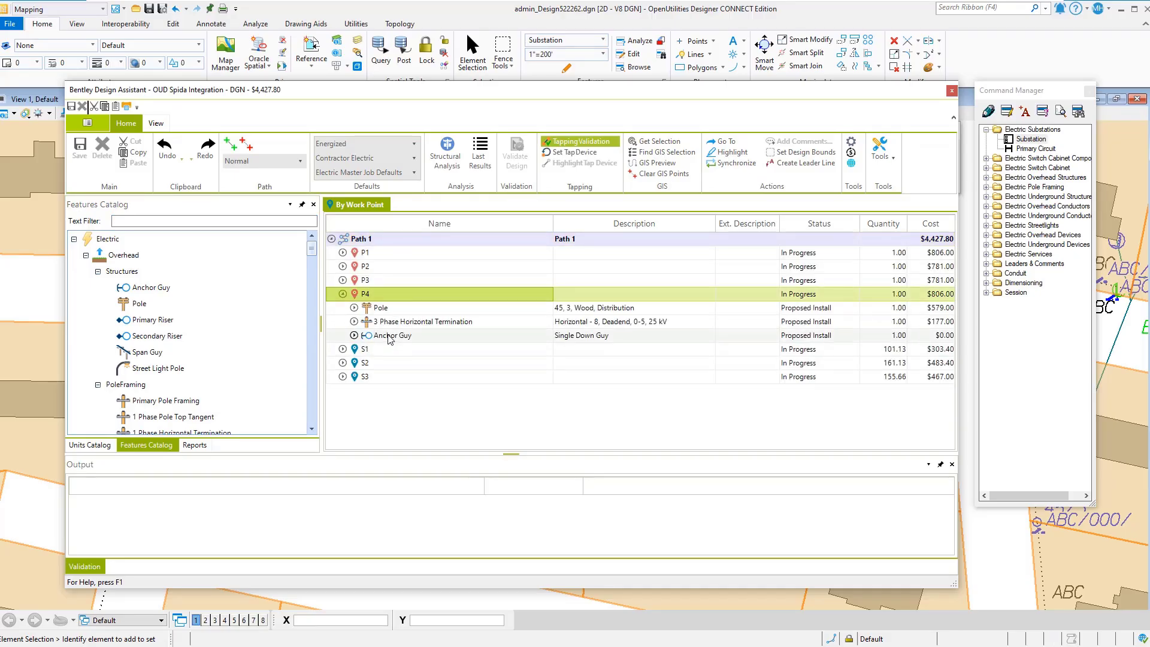
click(331, 238)
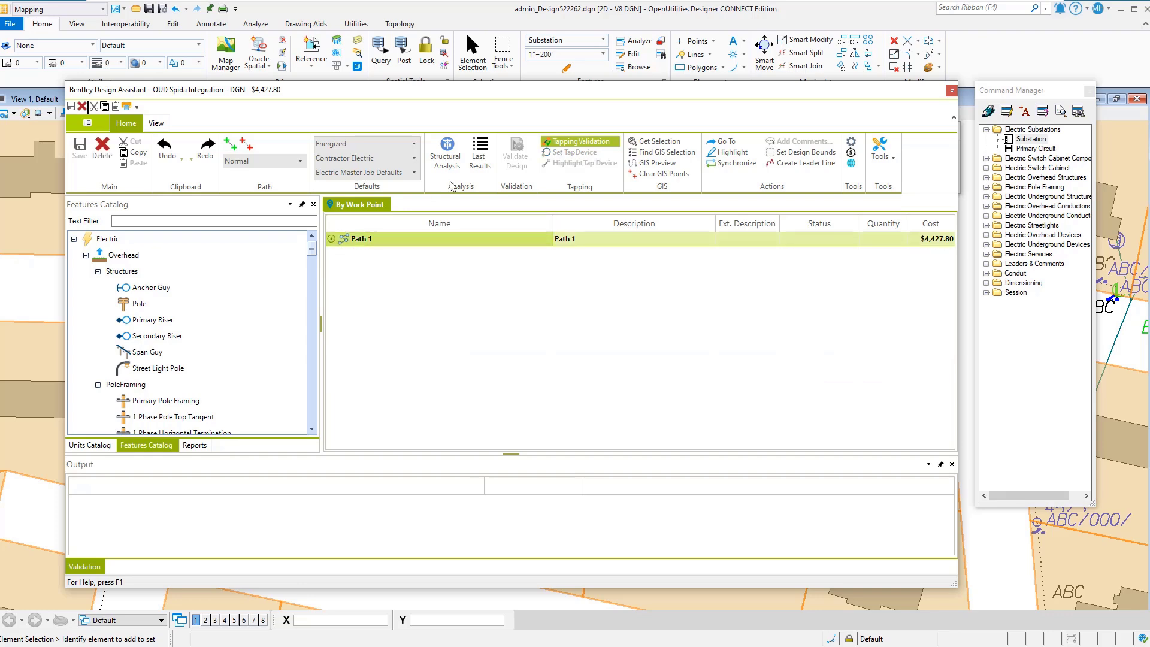
click(484, 155)
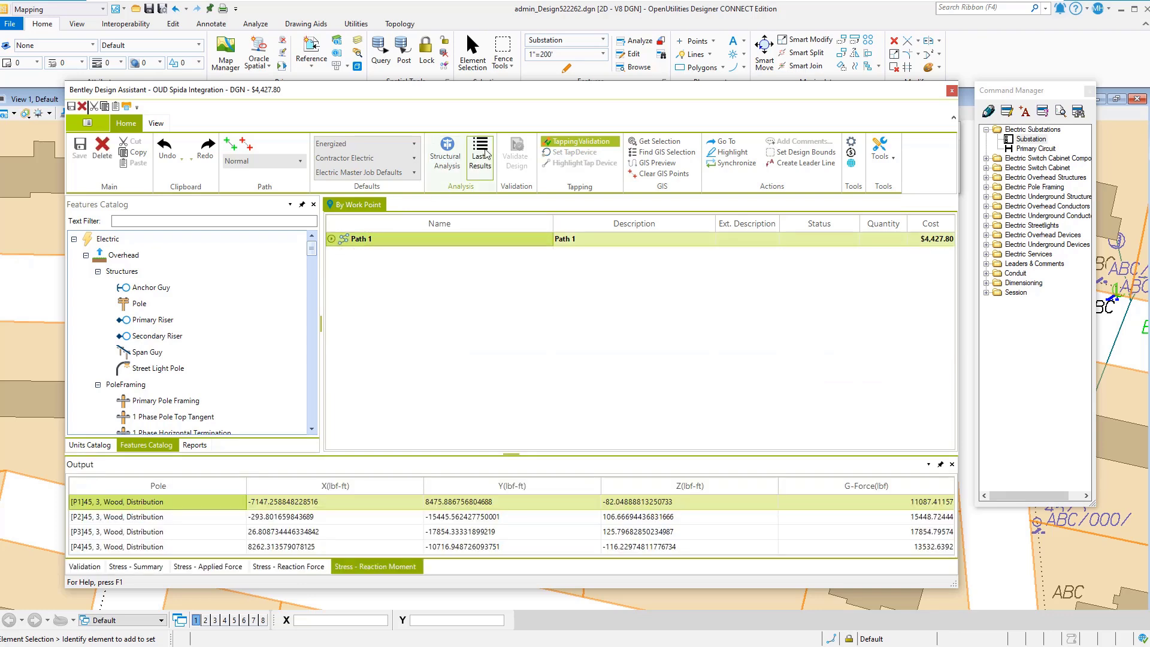
click(142, 566)
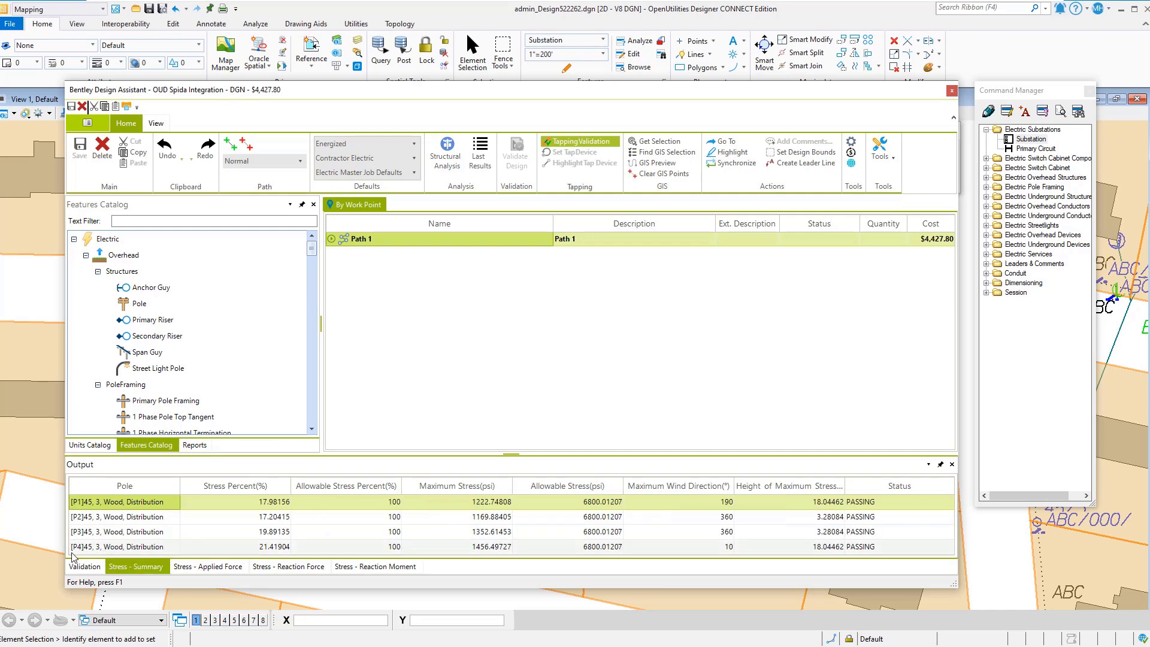